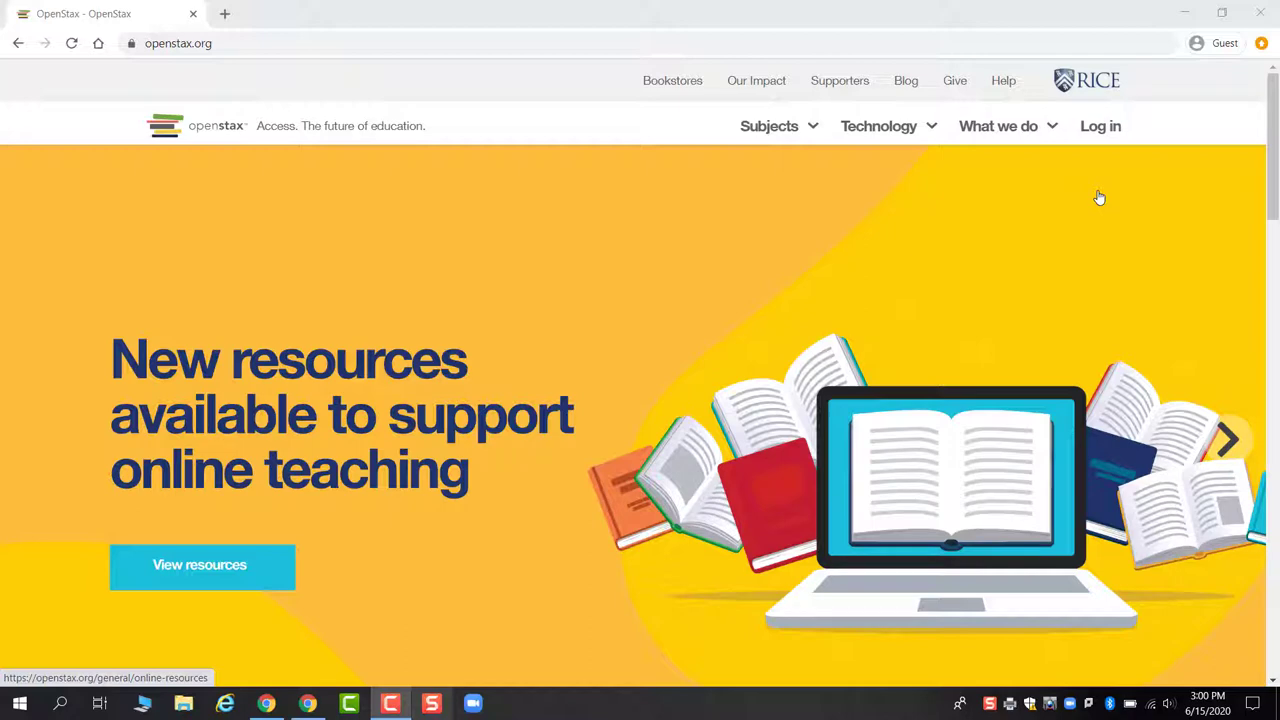
Step: Open the account login page, check the sign-up choices, and log in to the existing account
{"action": "left_click", "coordinate": [1104, 128]}
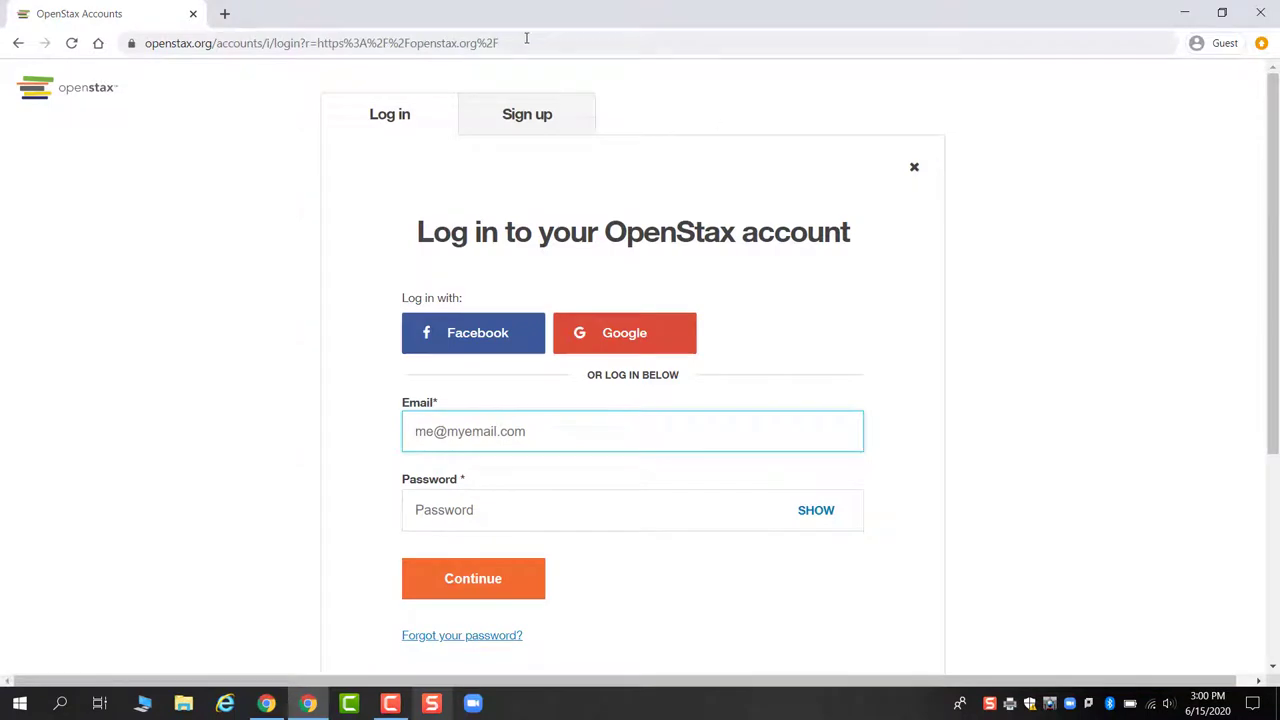
{"action": "left_click", "coordinate": [530, 117]}
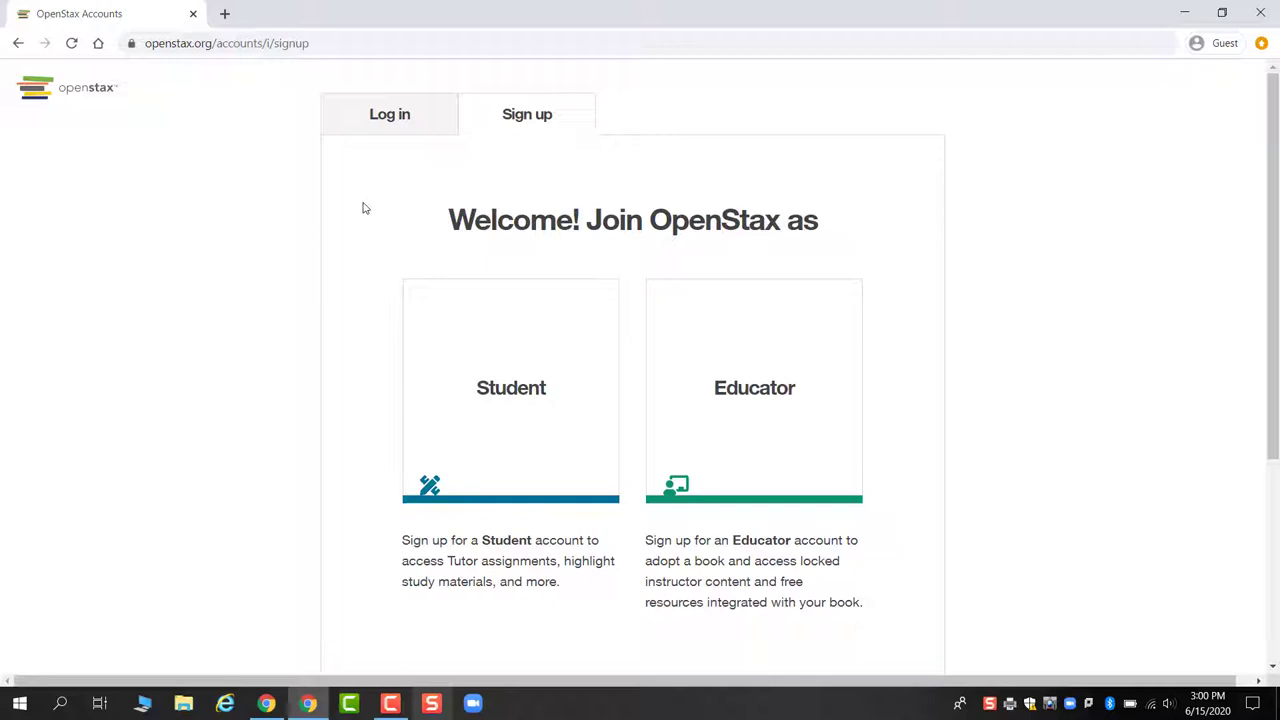
{"action": "left_click", "coordinate": [403, 115]}
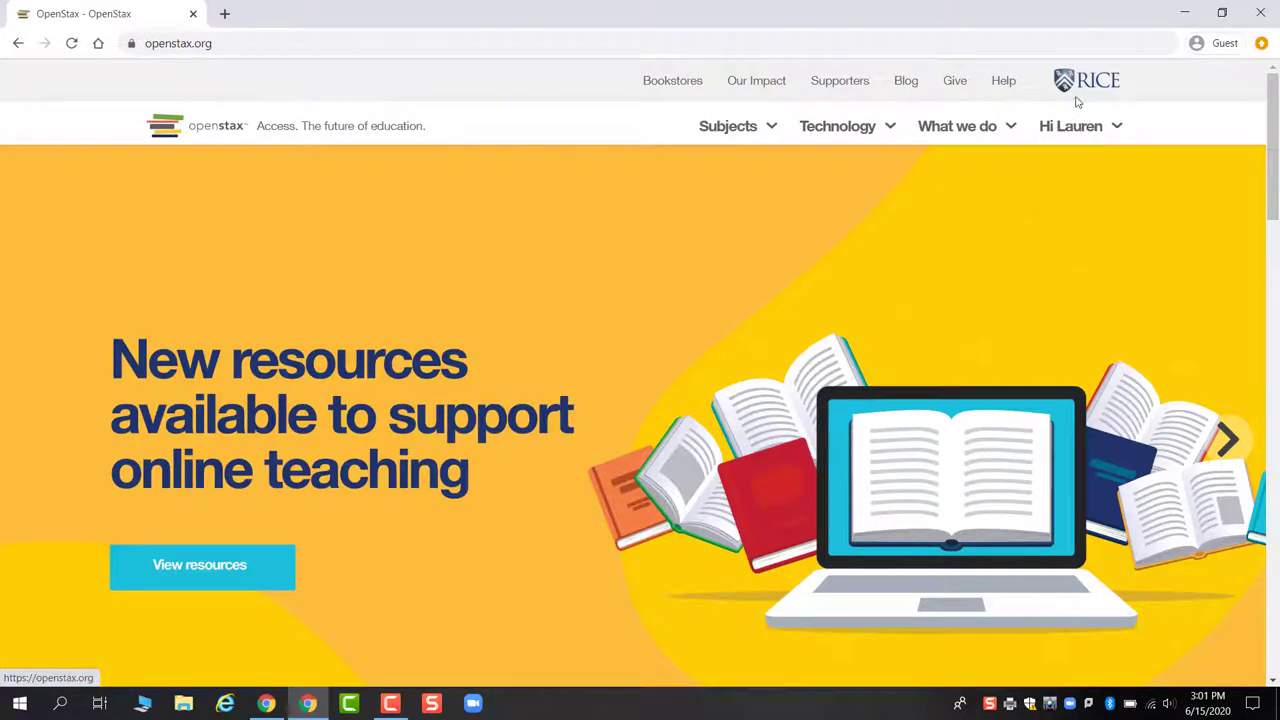
{"action": "mouse_move", "coordinate": [1077, 118]}
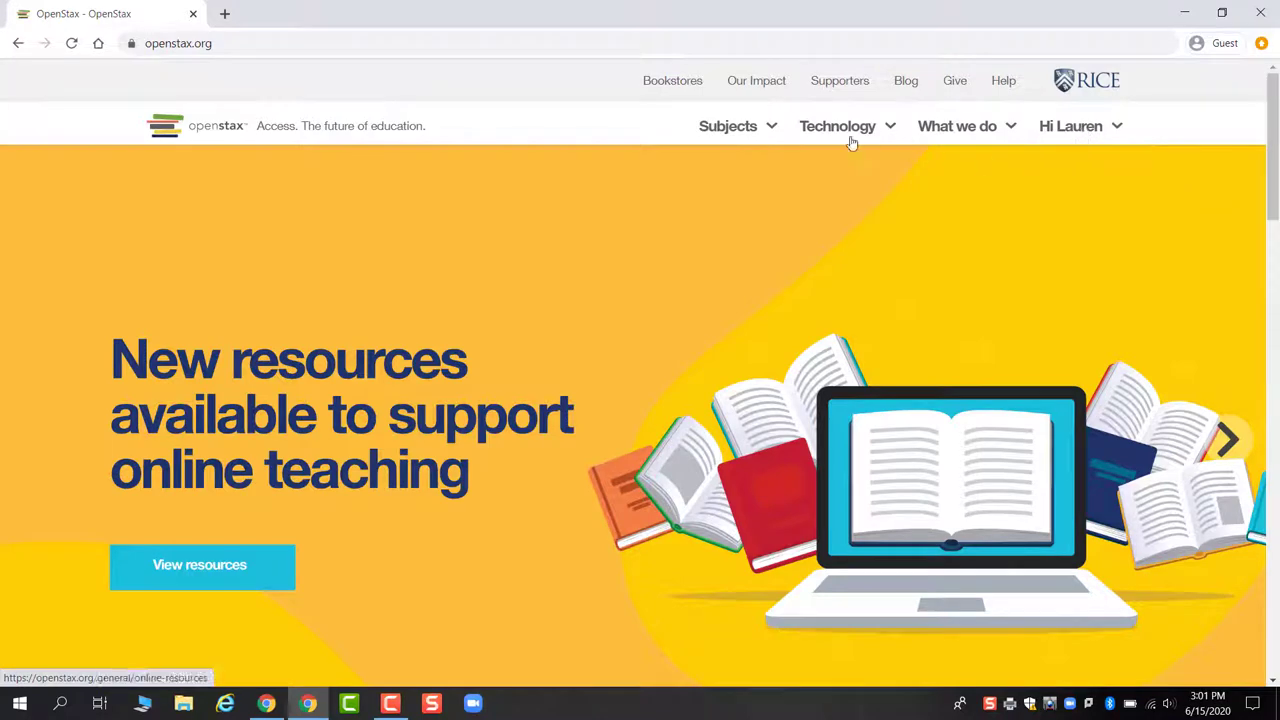
Step: Browse the Science subject's textbooks and open the Astronomy book's details page
{"action": "mouse_move", "coordinate": [729, 129]}
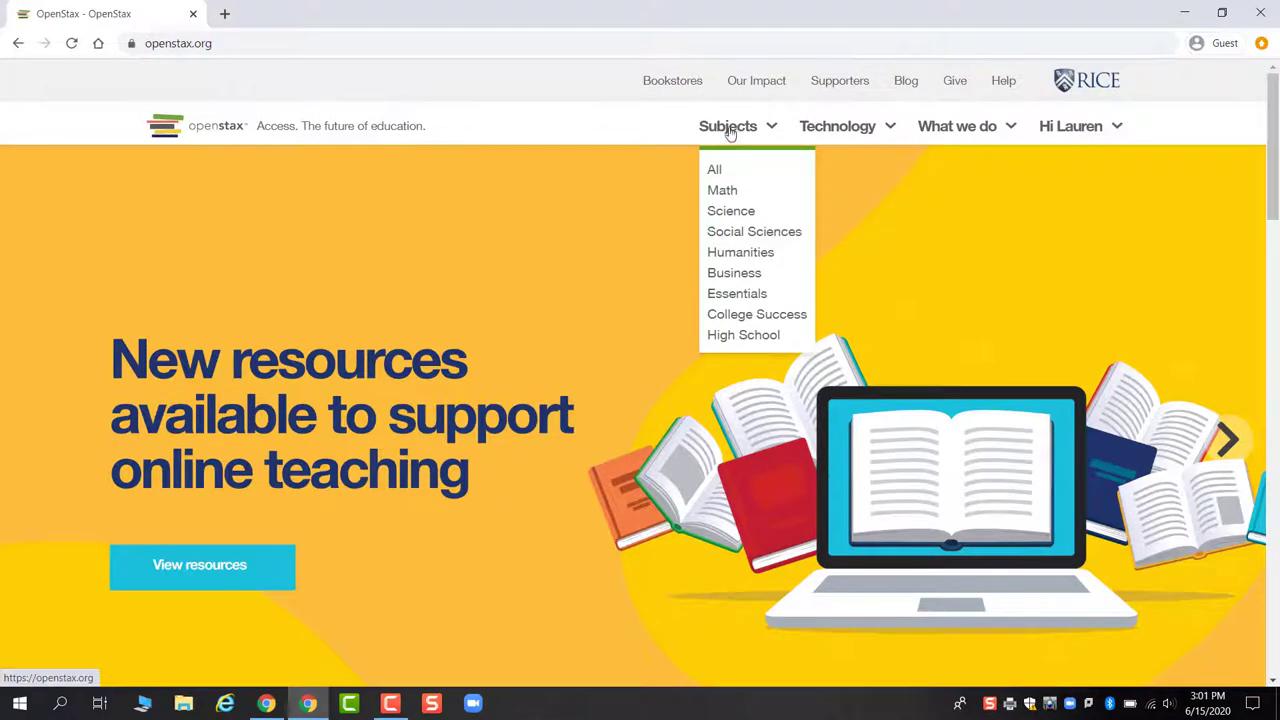
{"action": "left_click", "coordinate": [716, 215]}
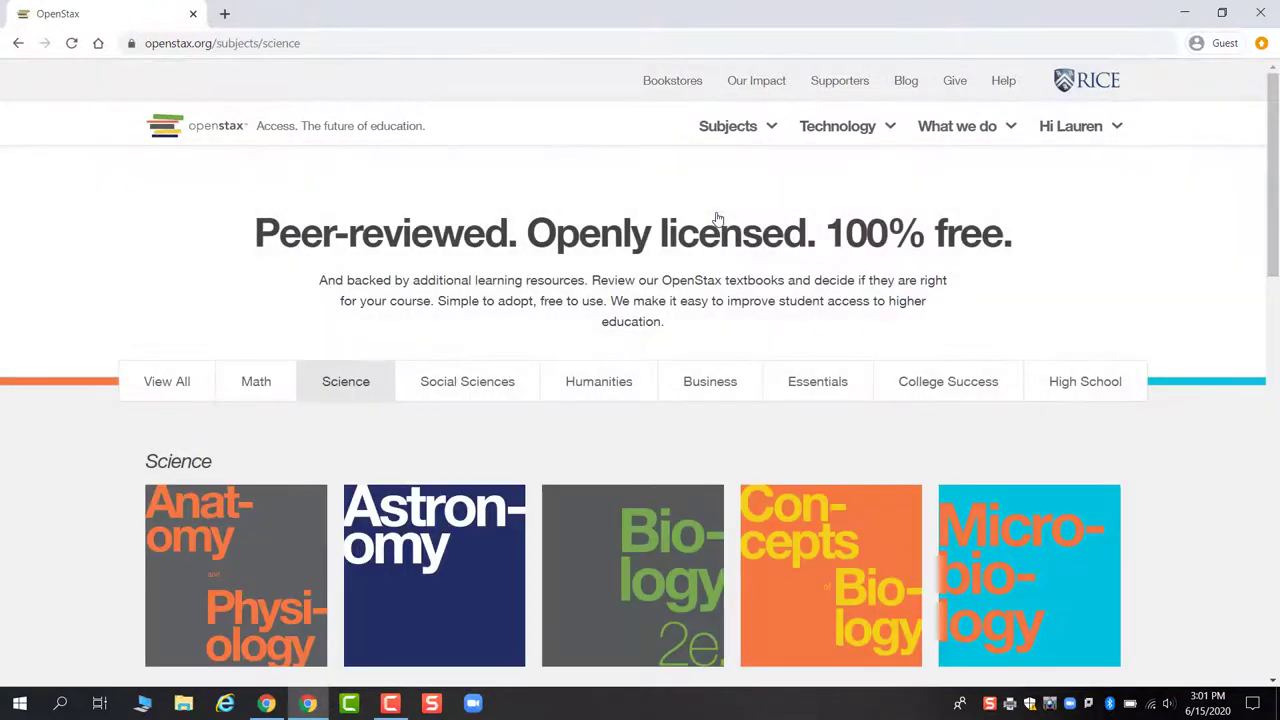
{"action": "scroll", "coordinate": [527, 441], "scroll_direction": "down", "scroll_amount": 3}
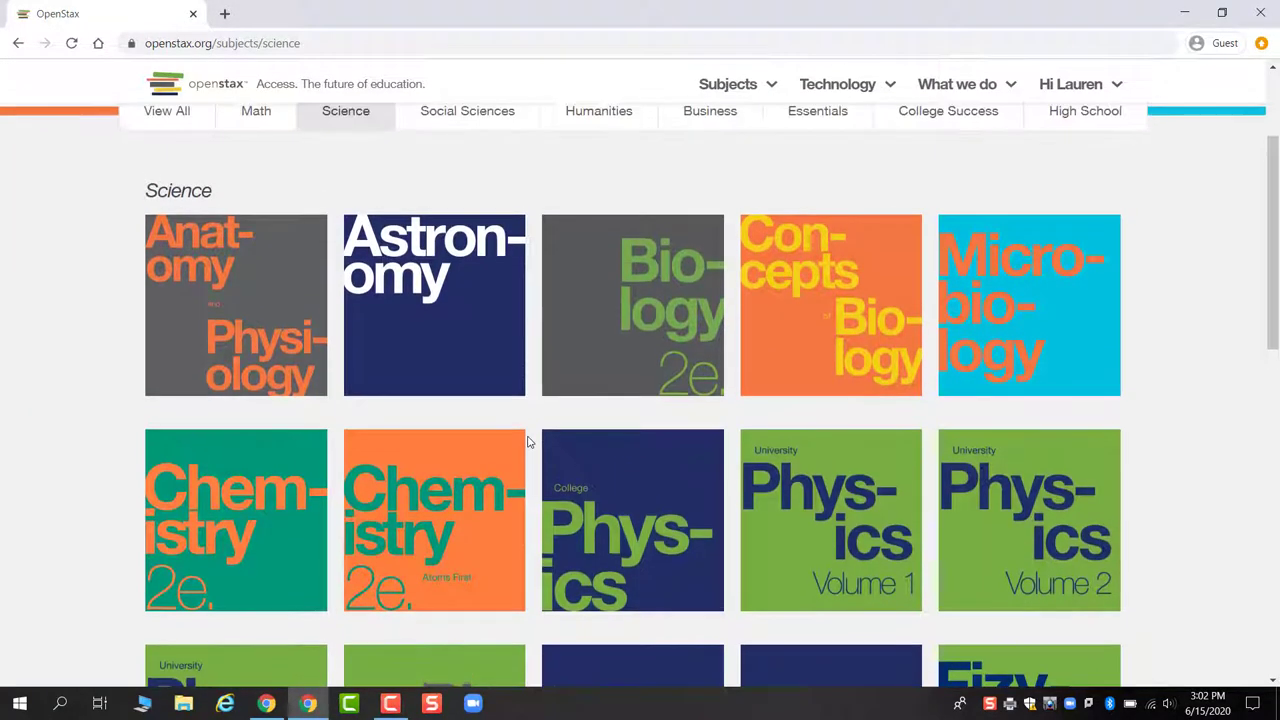
{"action": "left_click", "coordinate": [432, 297]}
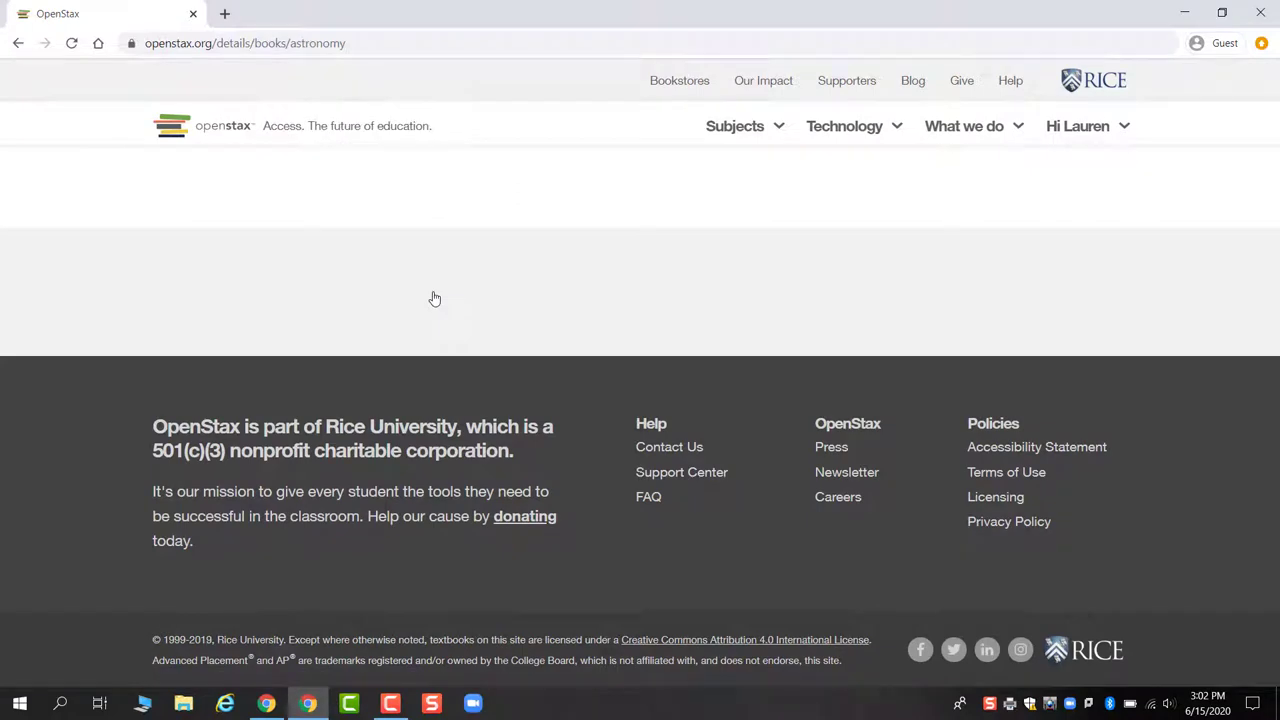
Step: Expand the full list of options for getting the Astronomy book and open its PDF version
{"action": "left_click", "coordinate": [165, 43]}
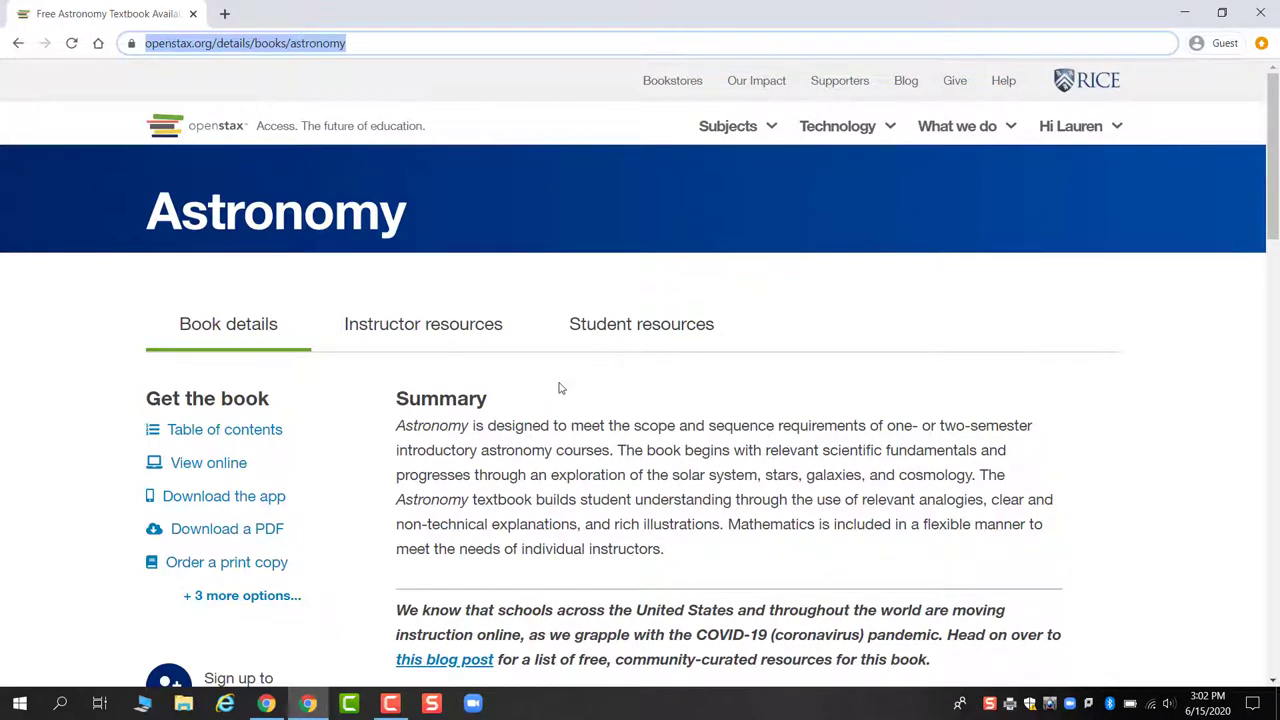
{"action": "left_click", "coordinate": [536, 405]}
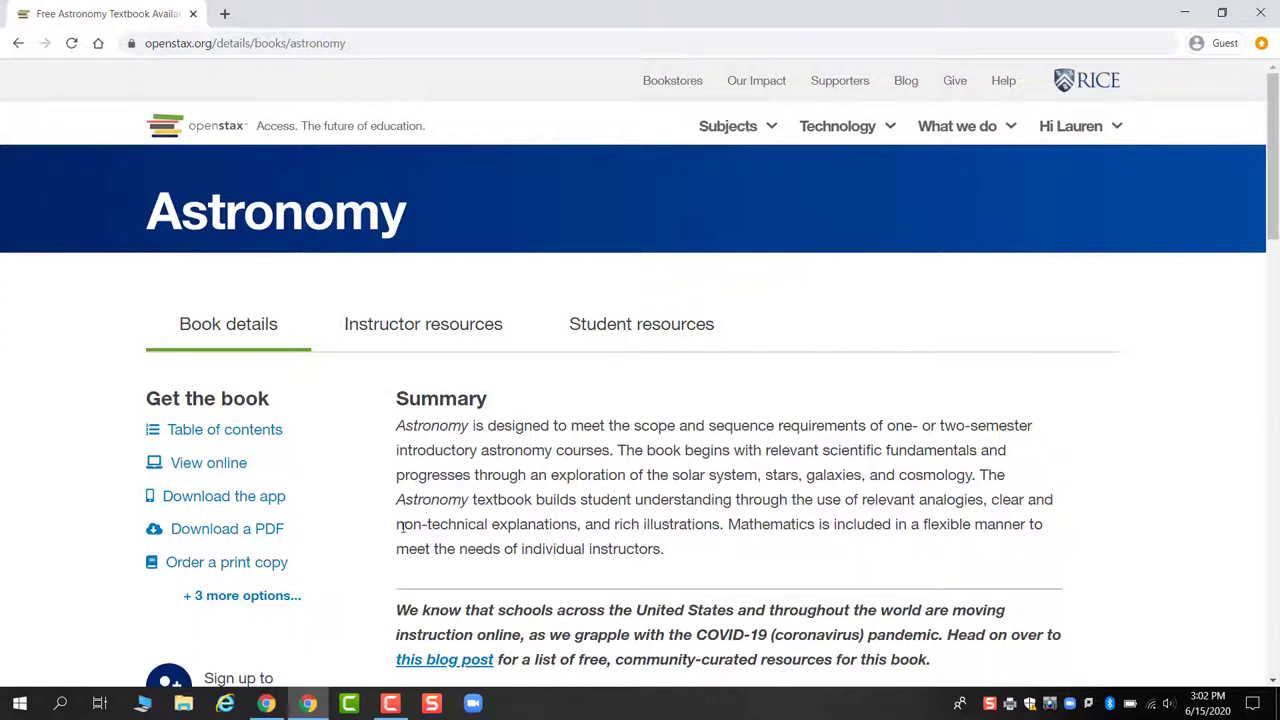
{"action": "left_click", "coordinate": [255, 594]}
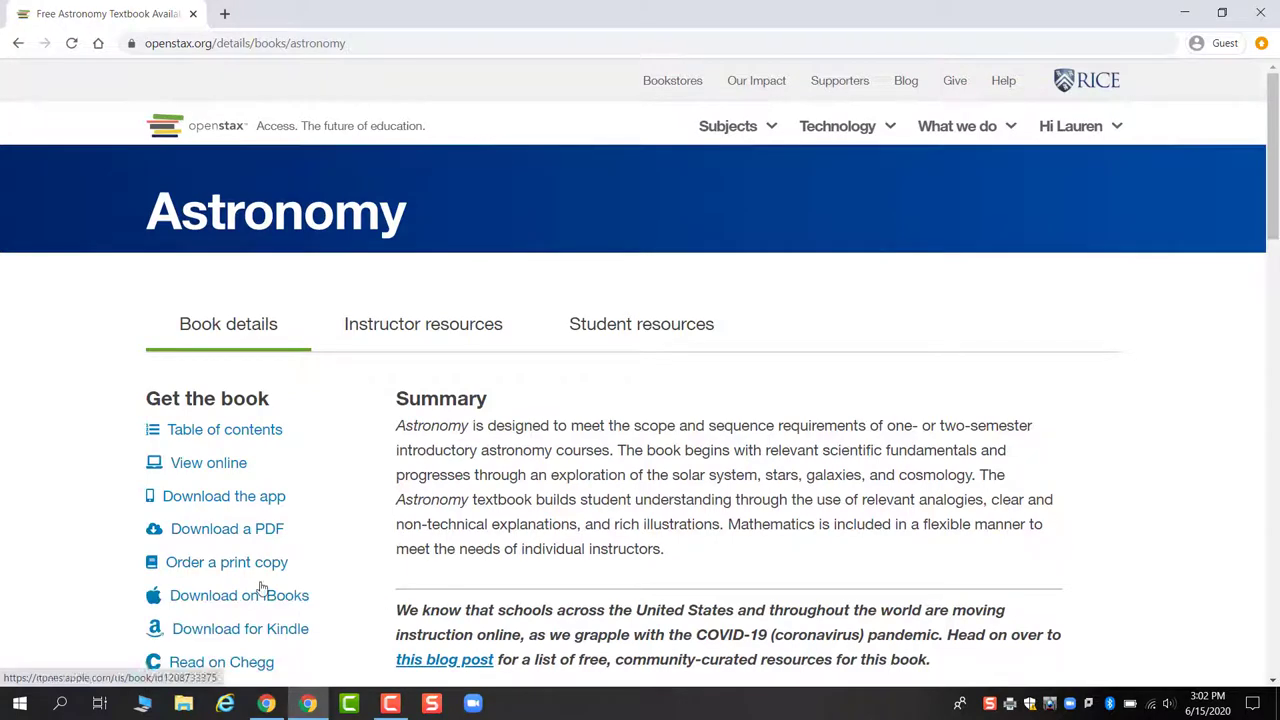
{"action": "scroll", "coordinate": [350, 493], "scroll_direction": "down", "scroll_amount": 1}
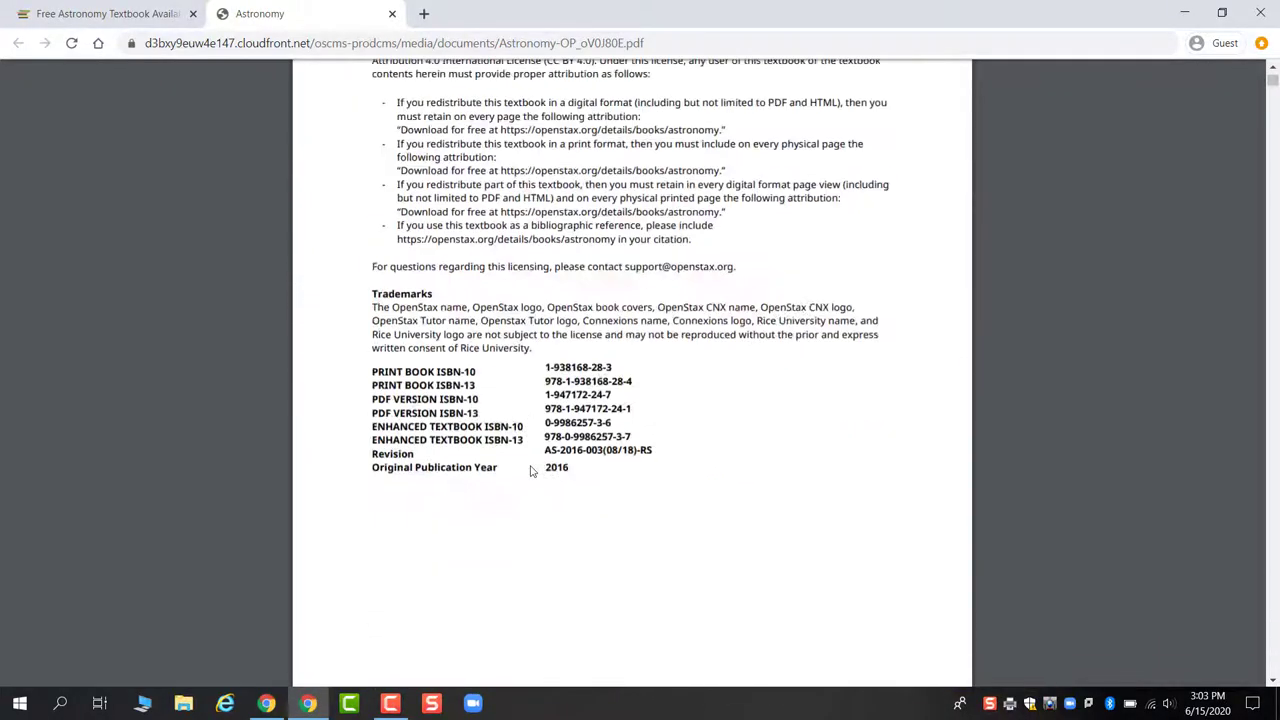
Step: Go to the PDF's table of contents and jump to section 1.7, The Universe on the Large Scale
{"action": "scroll", "coordinate": [531, 471], "scroll_direction": "down", "scroll_amount": 18}
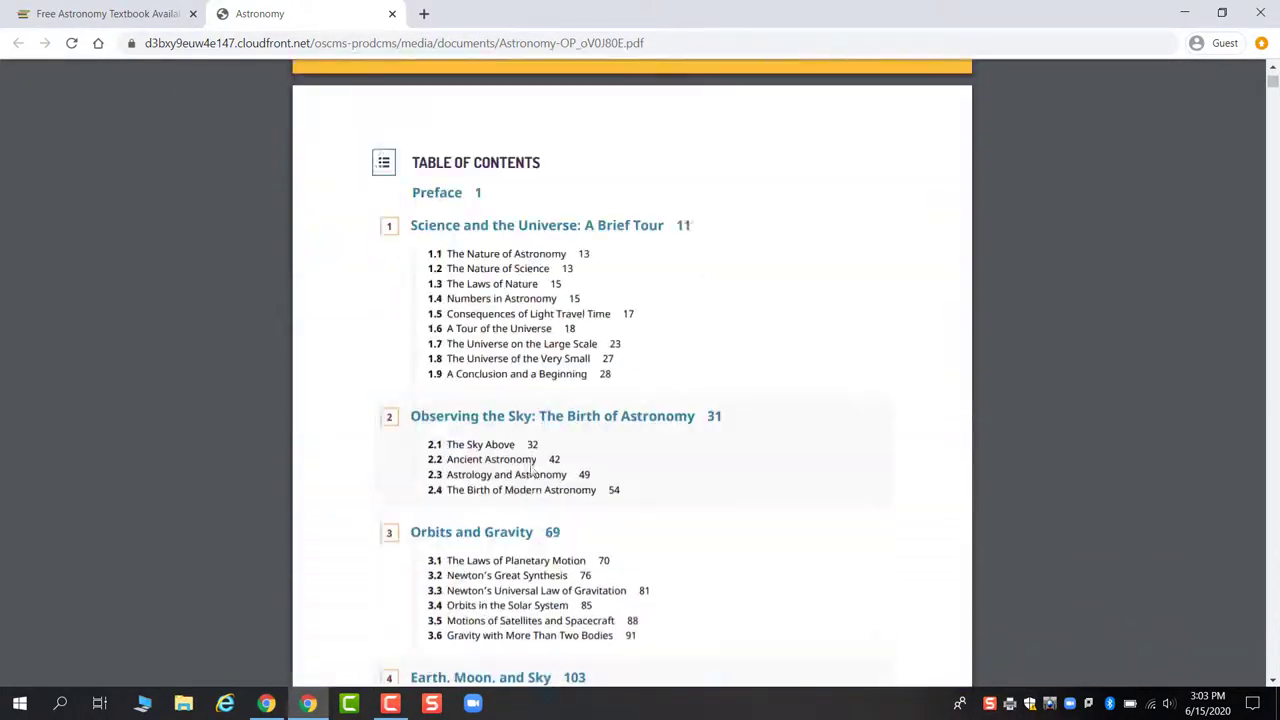
{"action": "scroll", "coordinate": [531, 471], "scroll_direction": "up", "scroll_amount": 5}
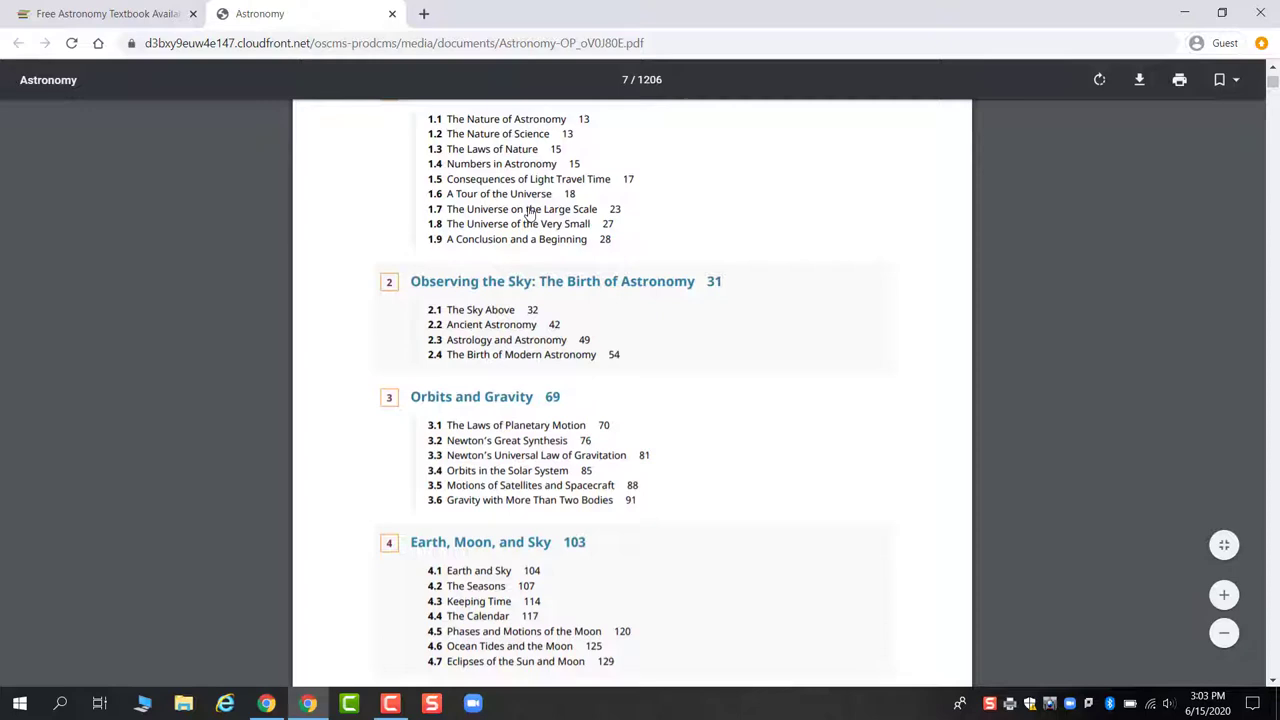
{"action": "left_click", "coordinate": [530, 212]}
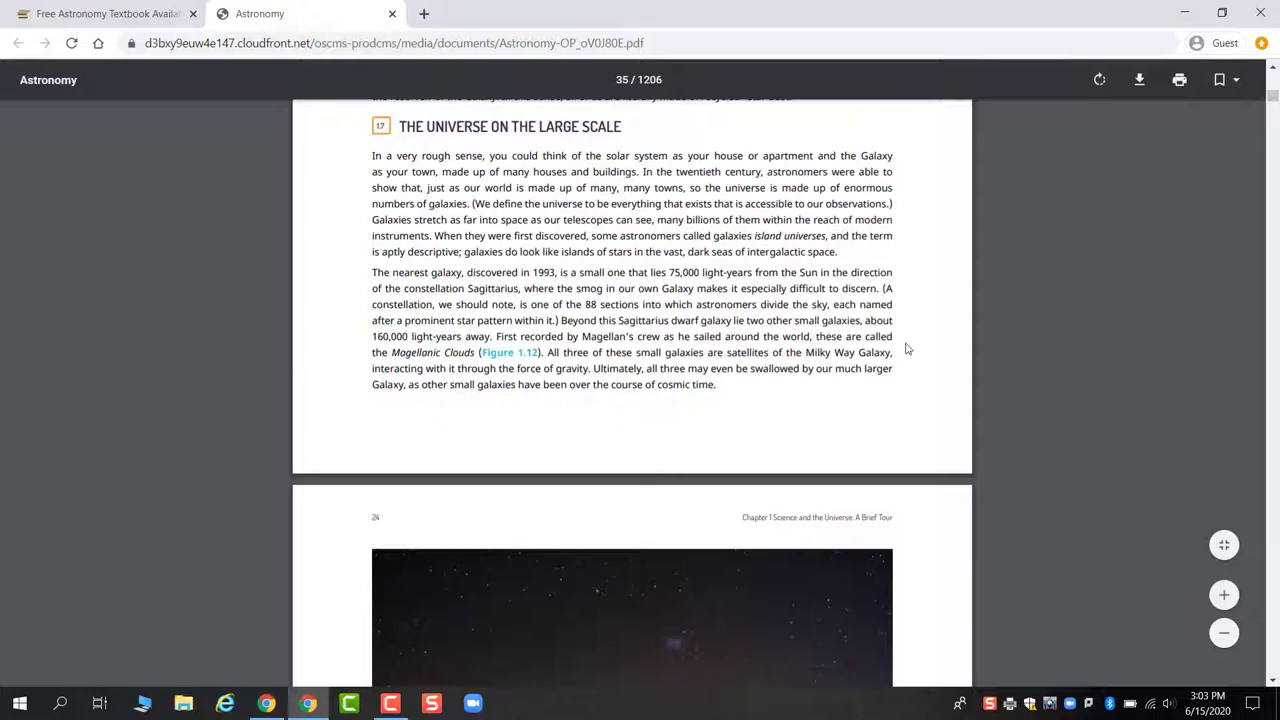
Step: Search the PDF for "milky way galaxy", step through the matches to the Figure 1.9 Spiral Galaxy caption, and close the search
{"action": "key", "text": "ctrl+f"}
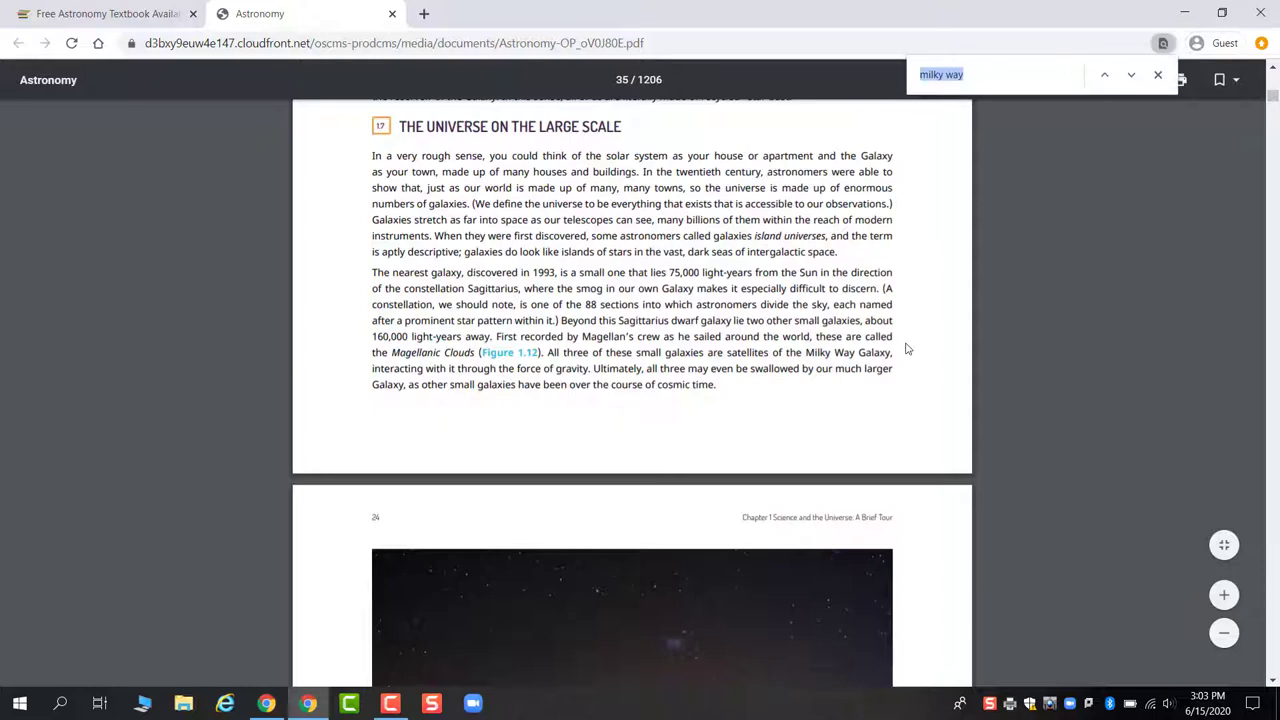
{"action": "type", "text": "milky"}
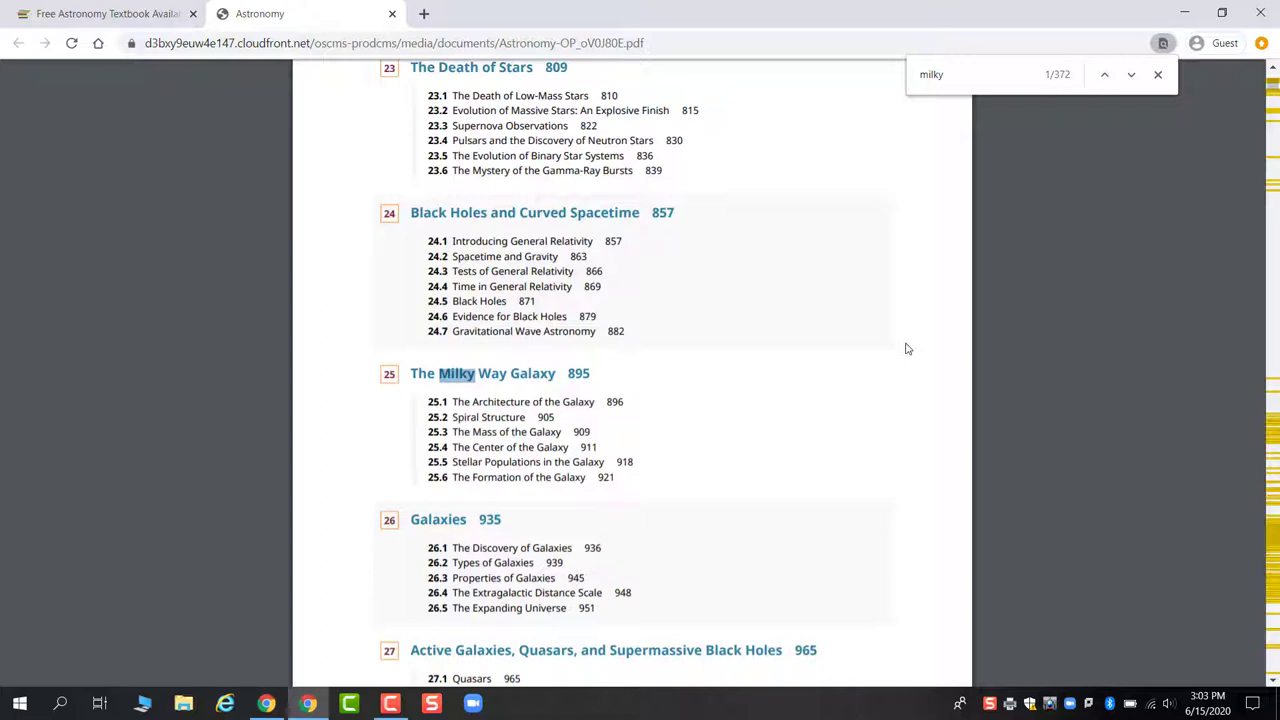
{"action": "type", "text": "way"}
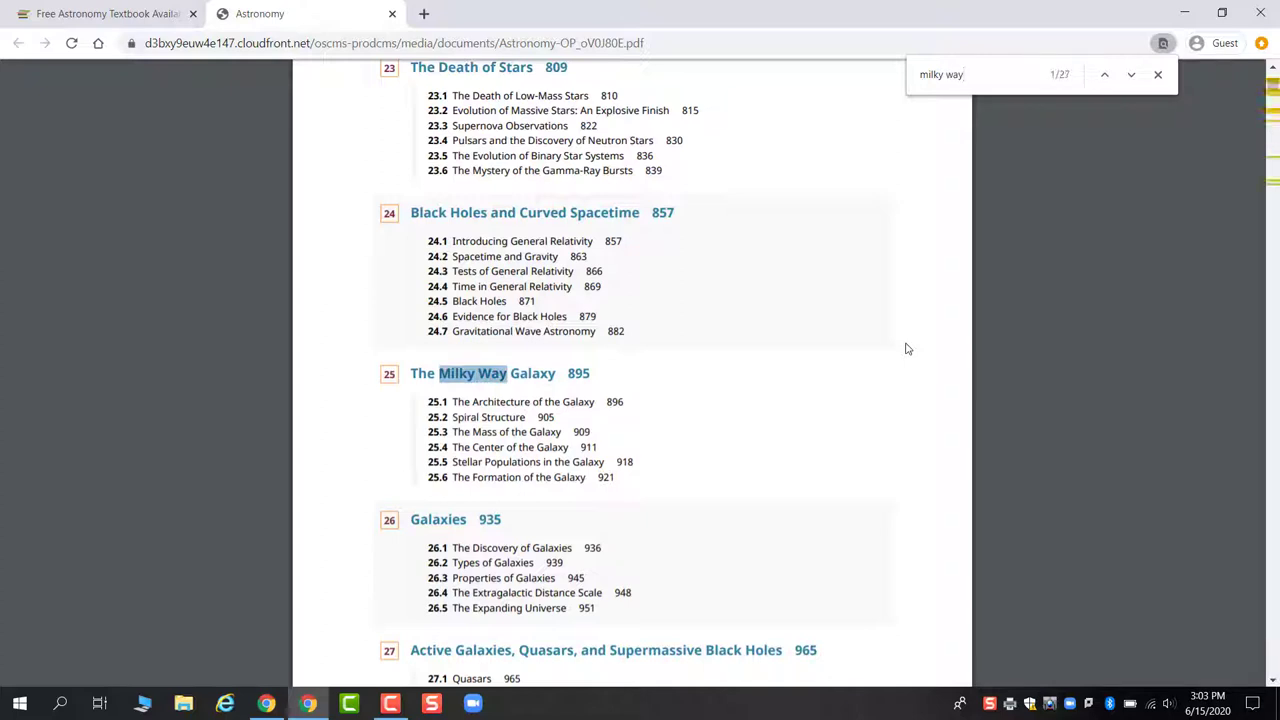
{"action": "type", "text": " galaxy"}
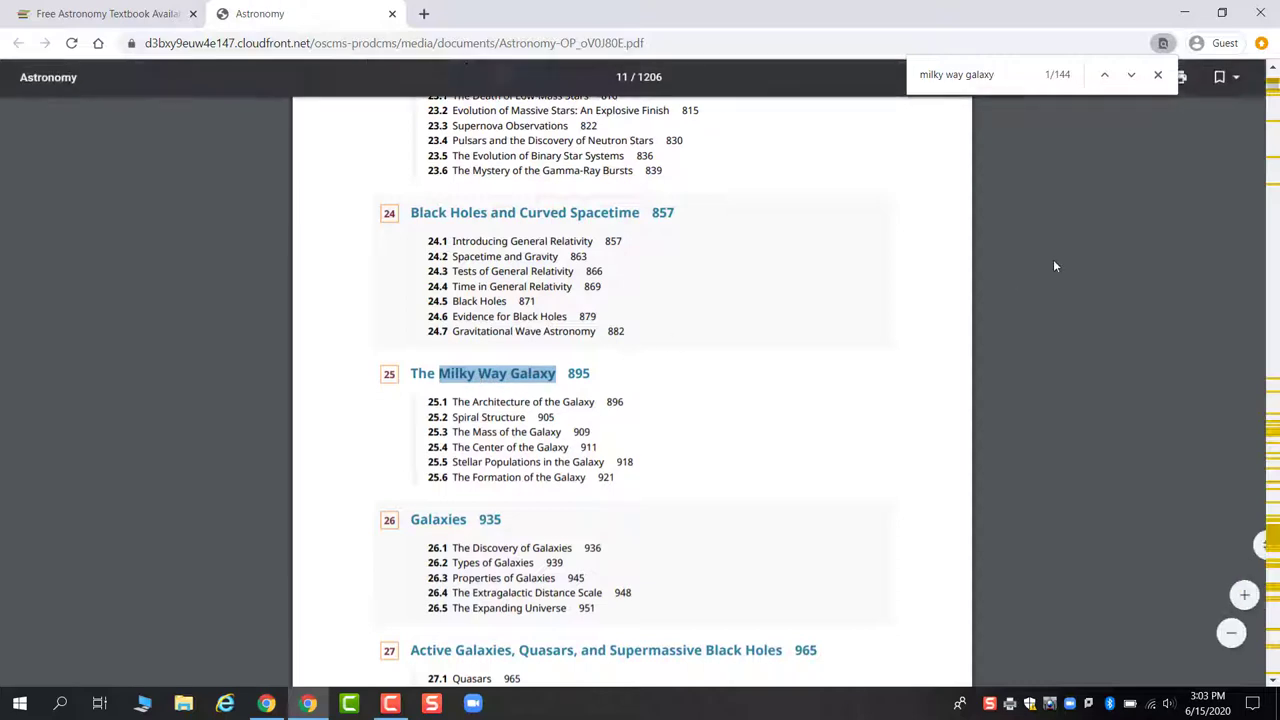
{"action": "left_click", "coordinate": [1130, 76]}
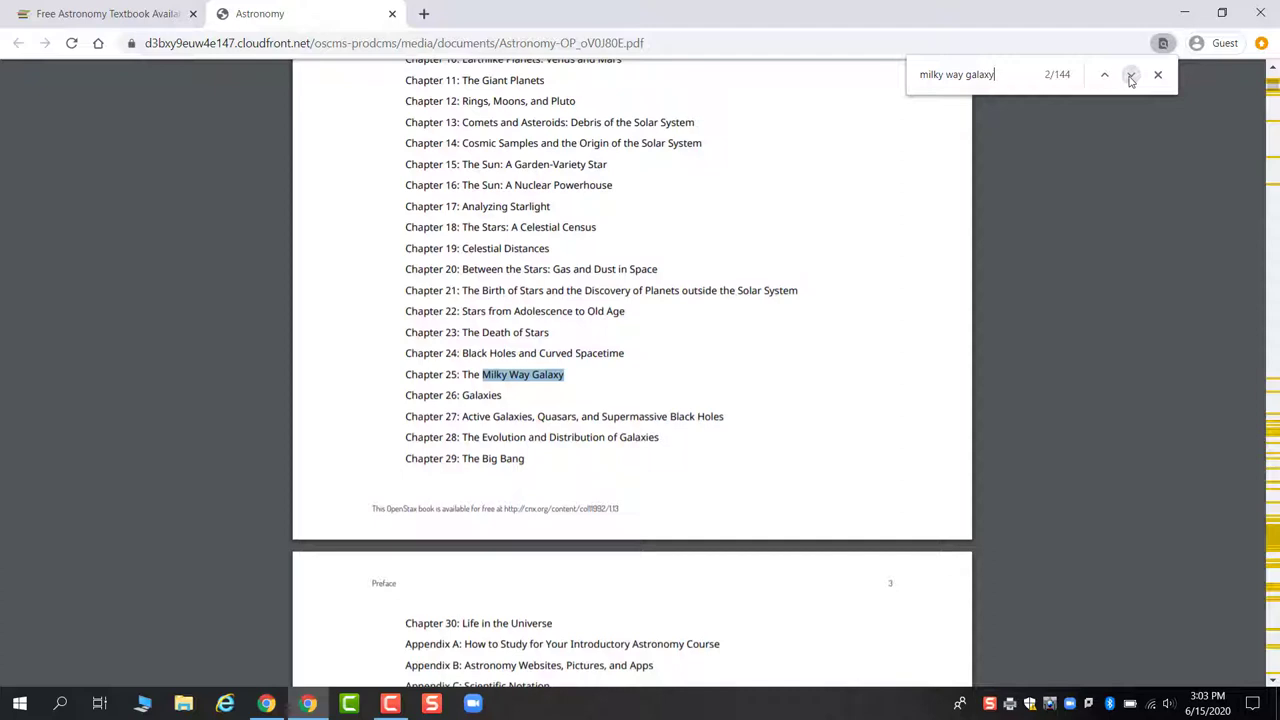
{"action": "left_click", "coordinate": [1130, 76]}
{"action": "left_click", "coordinate": [1130, 76]}
{"action": "left_click", "coordinate": [1131, 76]}
{"action": "left_click", "coordinate": [1131, 76]}
{"action": "left_click", "coordinate": [1132, 76]}
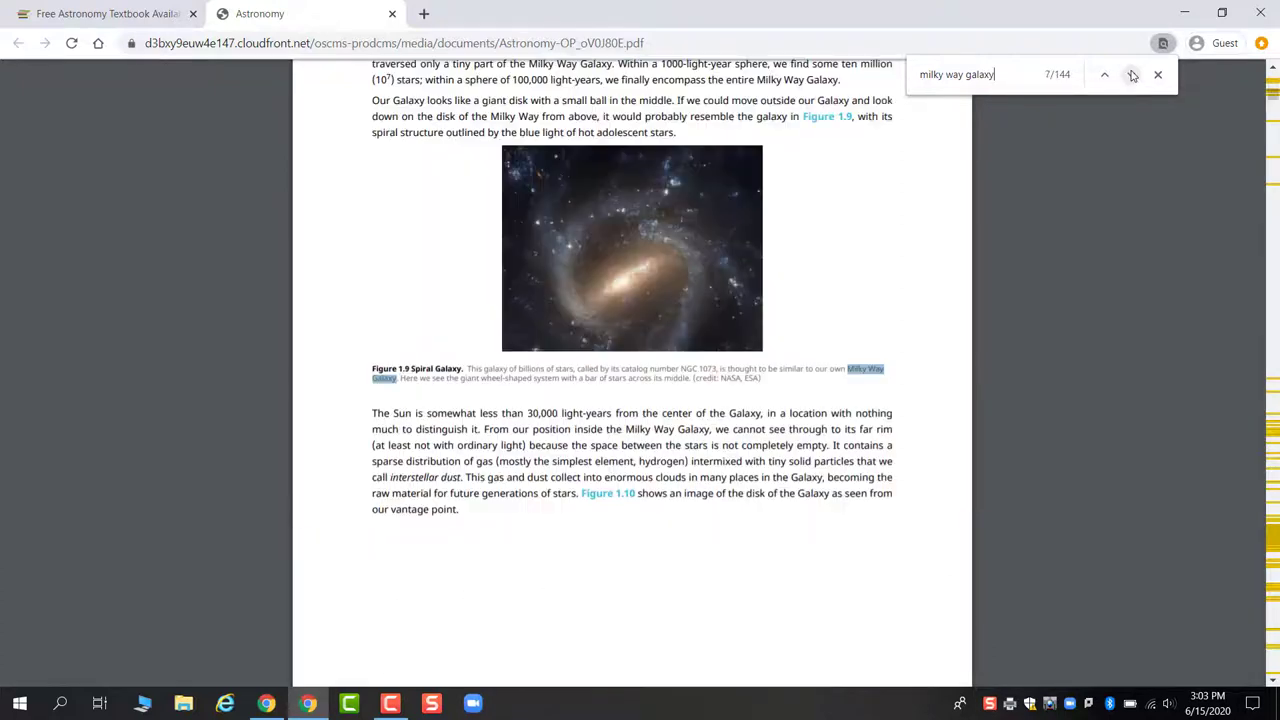
{"action": "left_click", "coordinate": [1158, 74]}
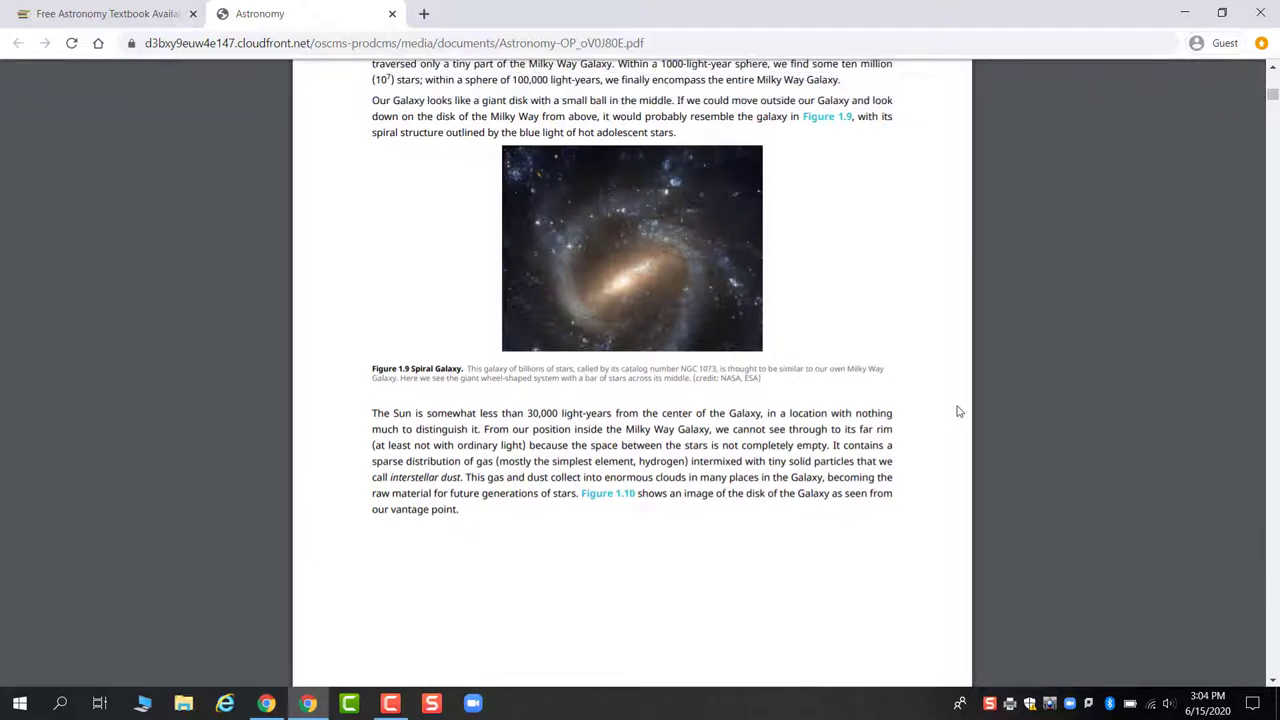
Step: Select part of the paragraph below Figure 1.9, clear the selection, and close the PDF to return to the book's details page
{"action": "left_click_drag", "start_coordinate": [820, 465], "coordinate": [500, 427]}
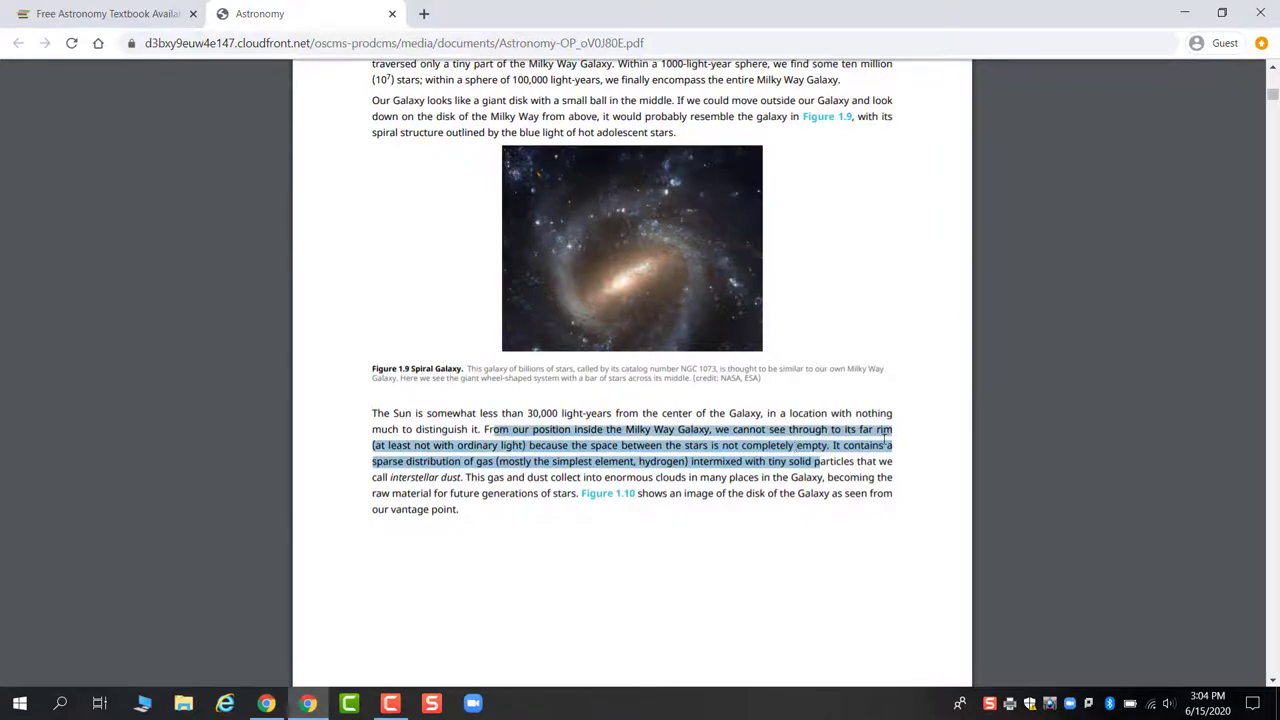
{"action": "left_click", "coordinate": [932, 460]}
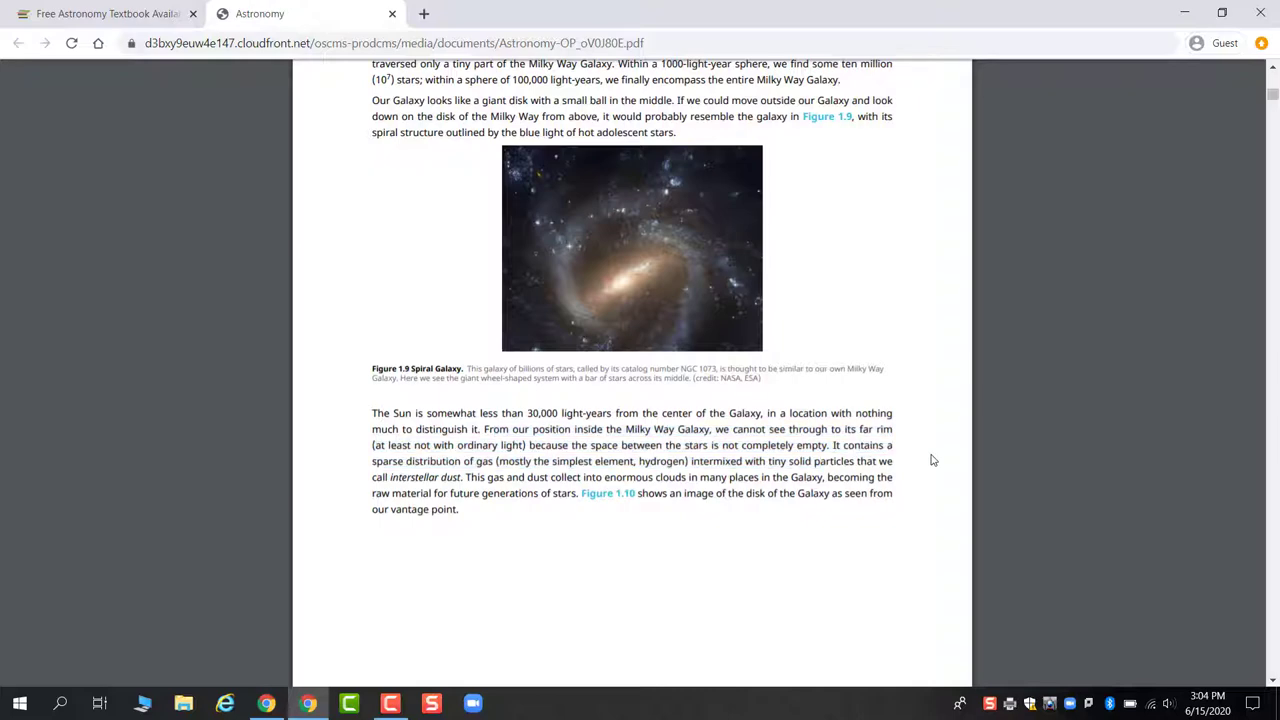
{"action": "left_click", "coordinate": [392, 13]}
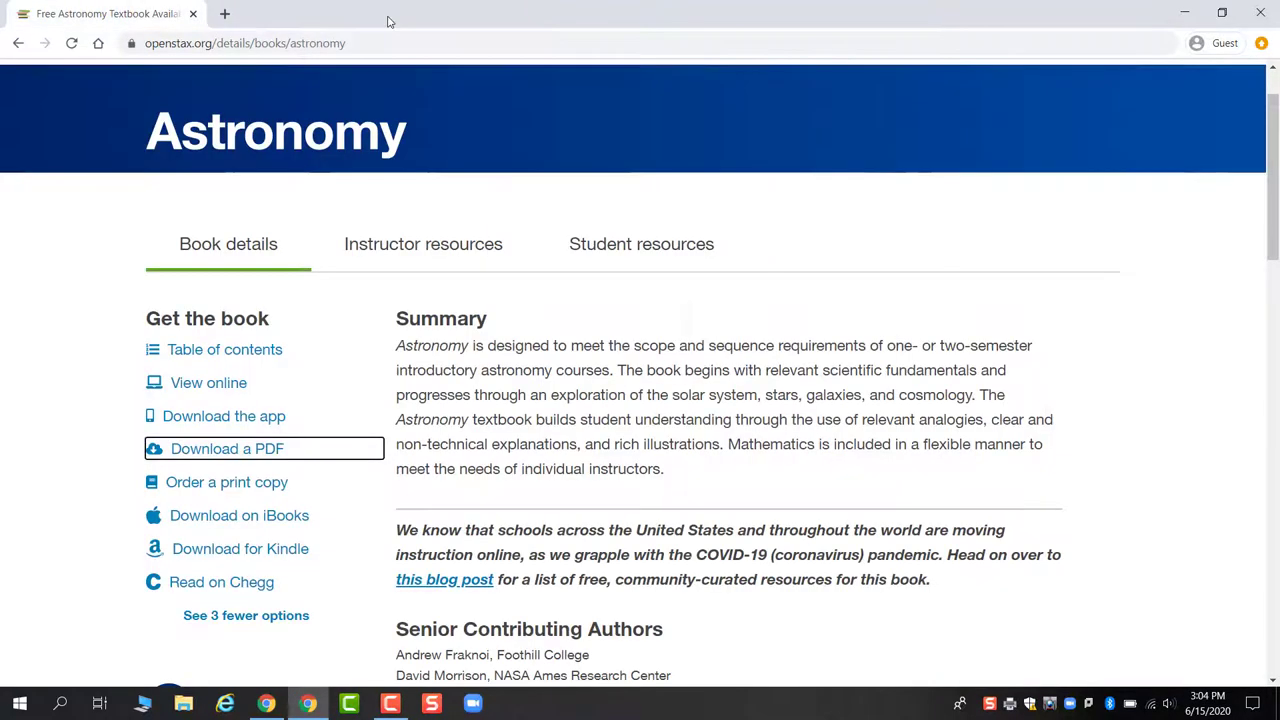
Step: Open the Astronomy book's online version and go to the highlighted bullet points in the Chapter 1 Introduction
{"action": "left_click", "coordinate": [213, 386]}
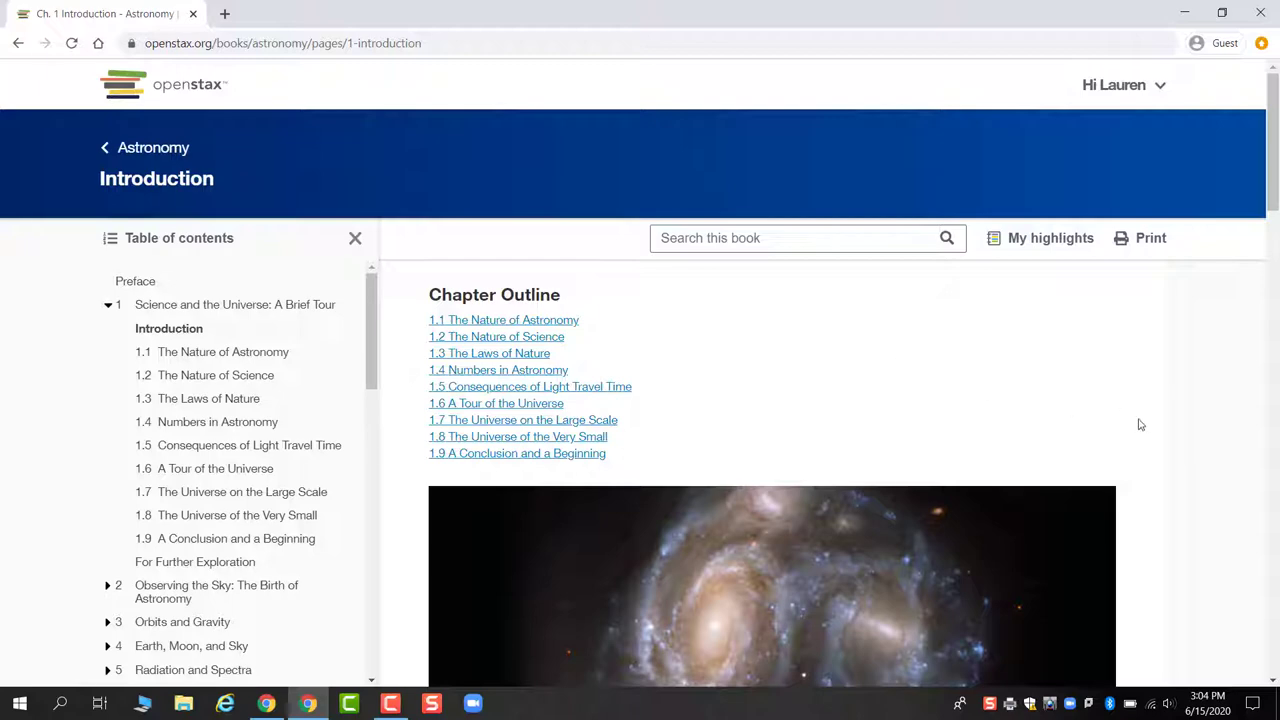
{"action": "scroll", "coordinate": [1138, 425], "scroll_direction": "down", "scroll_amount": 6}
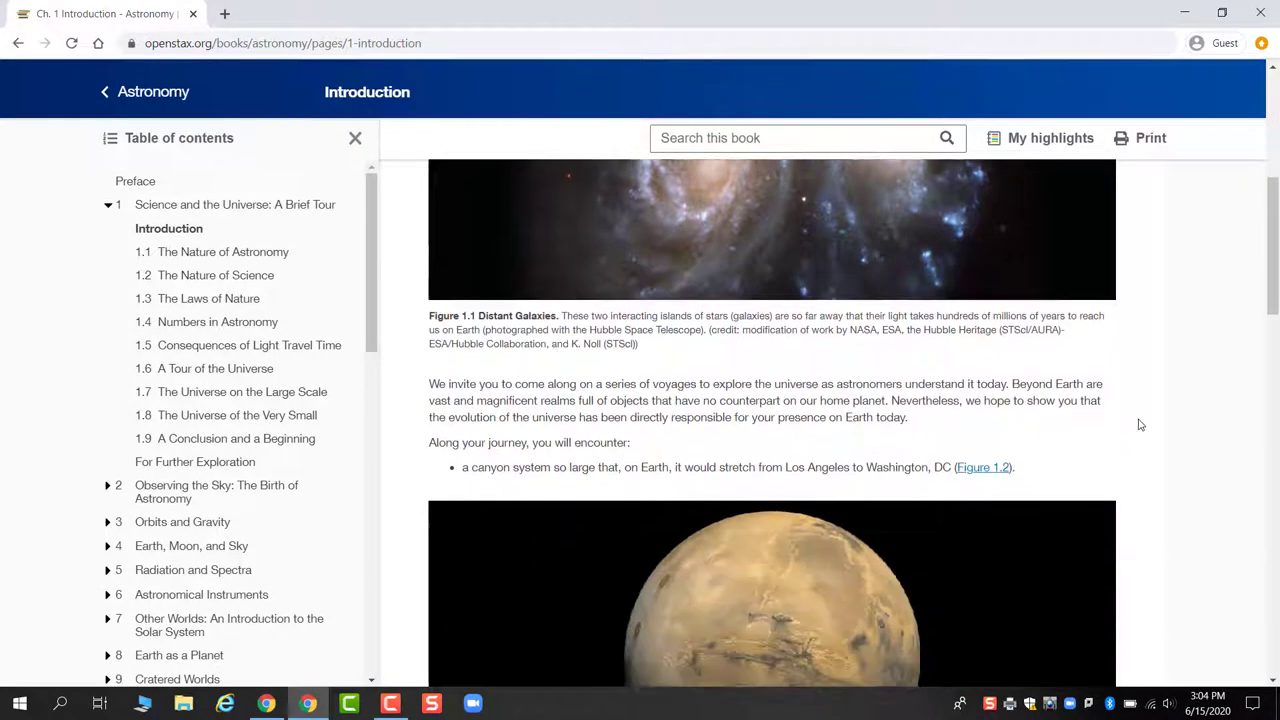
{"action": "scroll", "coordinate": [1138, 425], "scroll_direction": "down", "scroll_amount": 4}
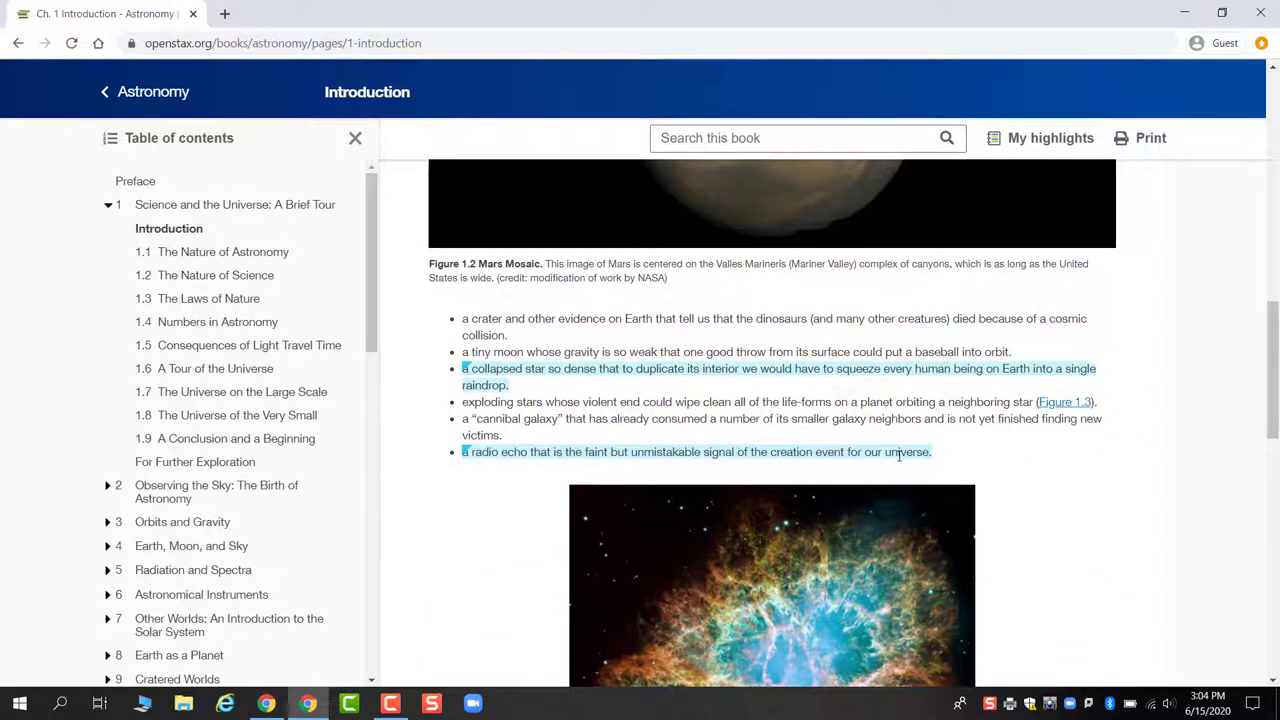
Step: View the notes attached to the highlighted collapsed star and radio echo bullet points, closing each one
{"action": "left_click", "coordinate": [885, 368]}
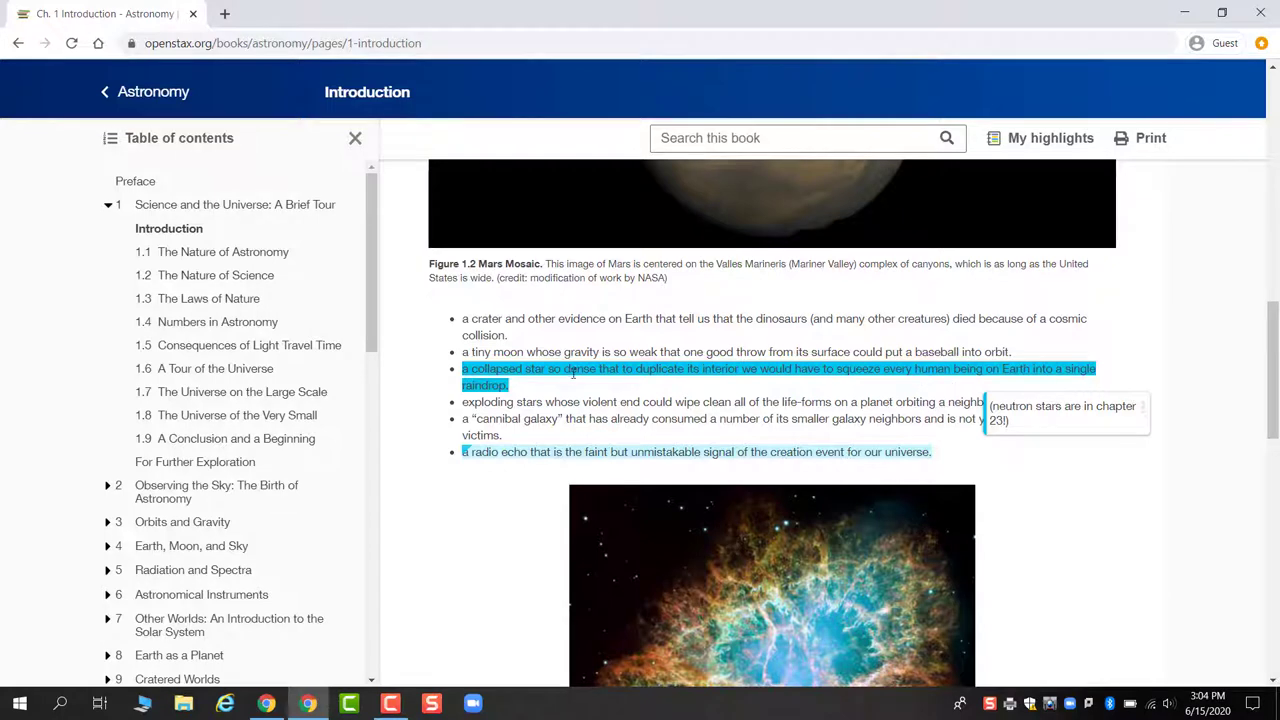
{"action": "left_click", "coordinate": [519, 390]}
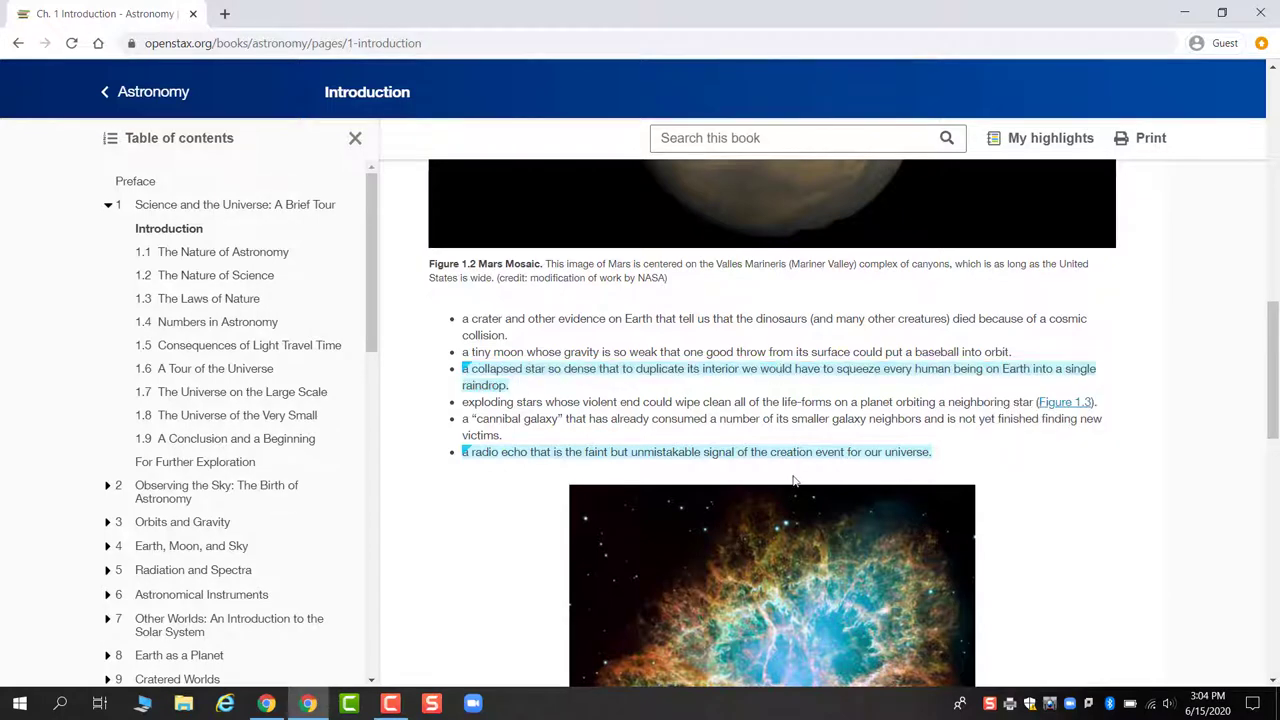
{"action": "left_click", "coordinate": [823, 458]}
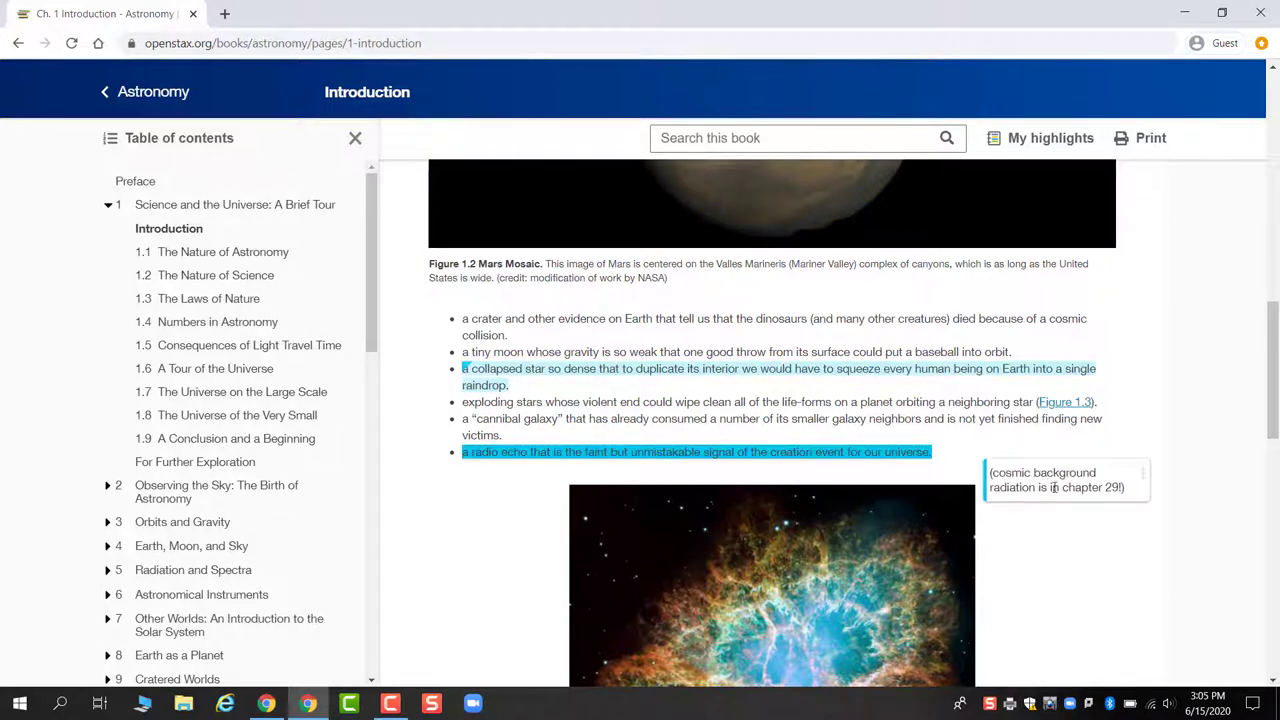
{"action": "left_click", "coordinate": [1012, 419]}
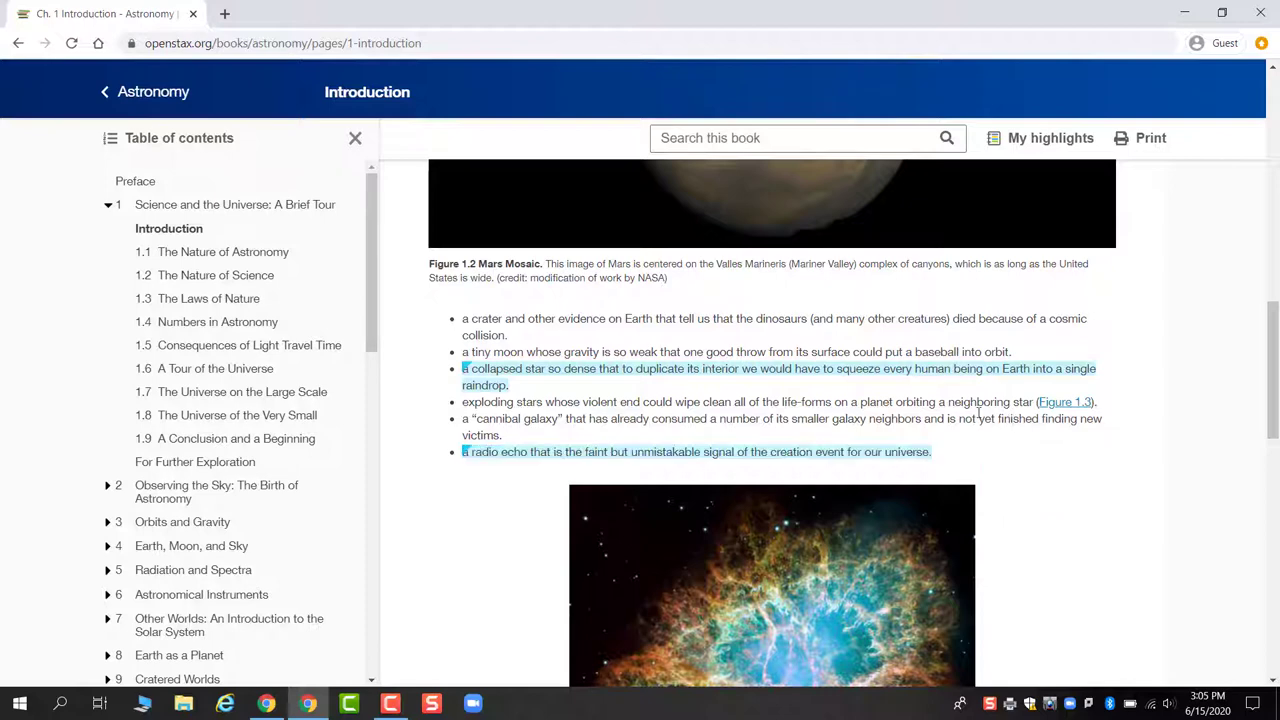
Step: Continue from the end of the Introduction to the next section, 1.1 The Nature of Astronomy
{"action": "scroll", "coordinate": [979, 418], "scroll_direction": "down", "scroll_amount": 5}
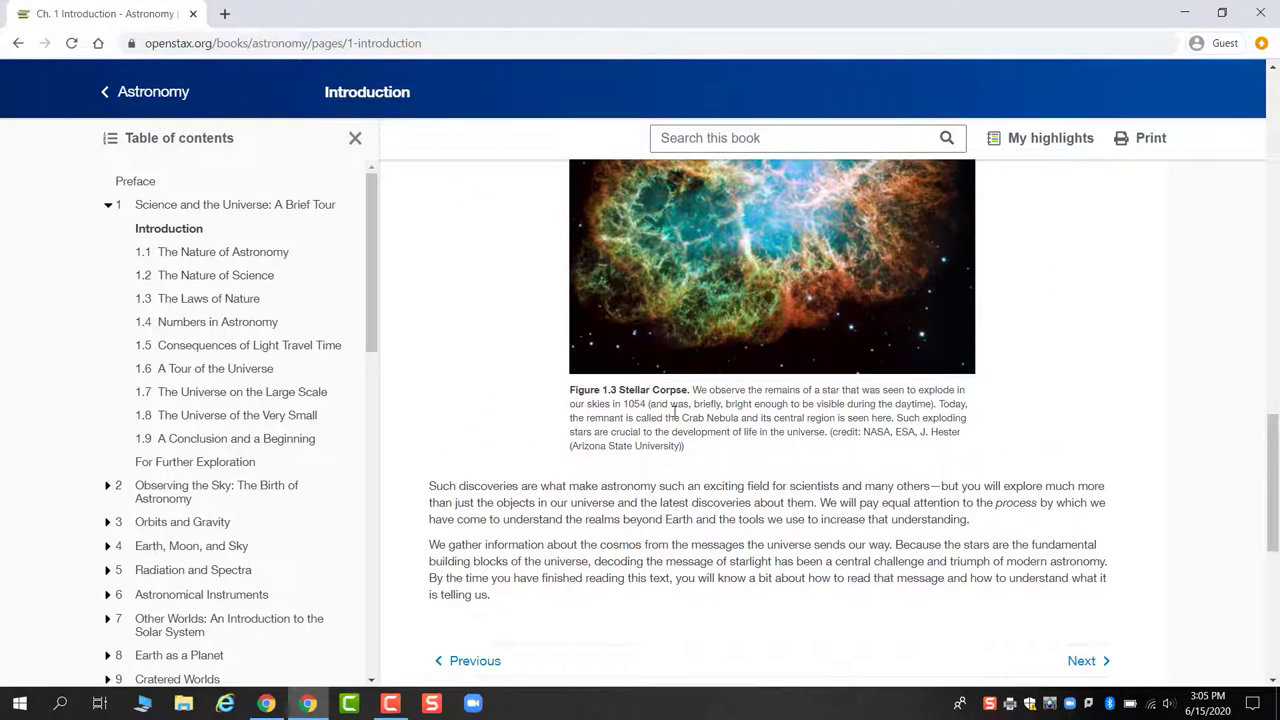
{"action": "scroll", "coordinate": [792, 577], "scroll_direction": "down", "scroll_amount": 1}
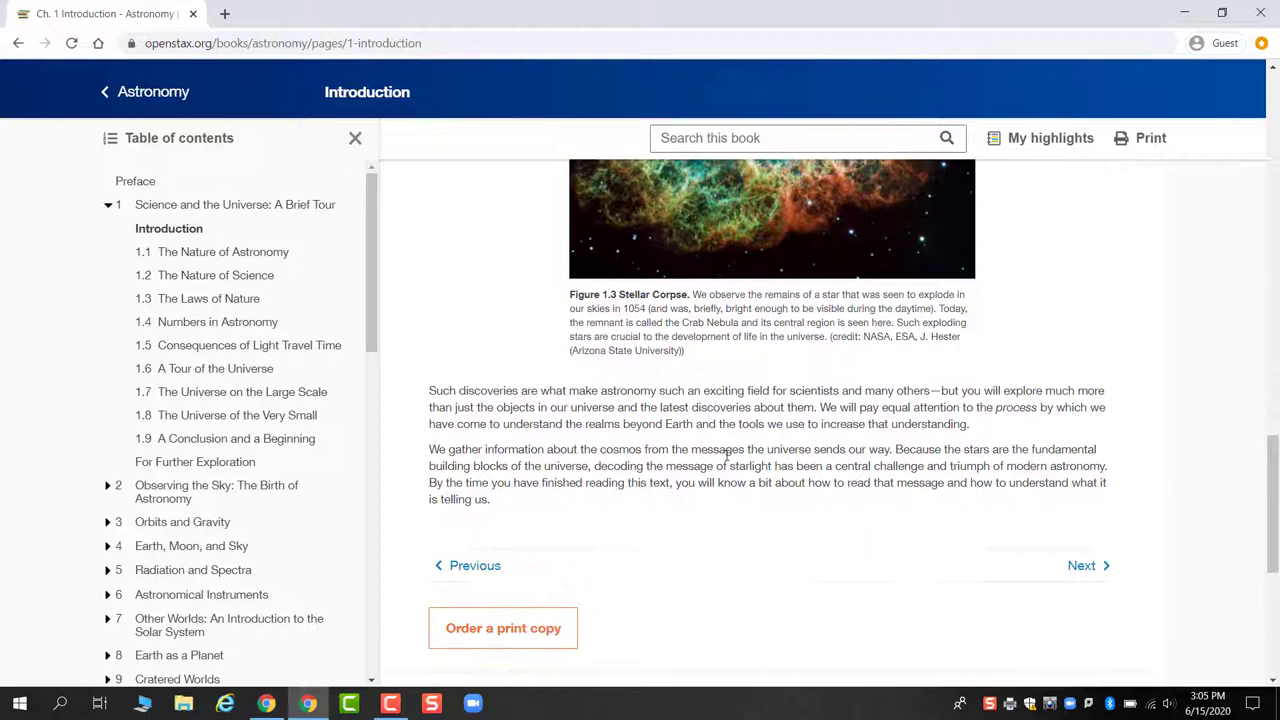
{"action": "left_click", "coordinate": [1081, 566]}
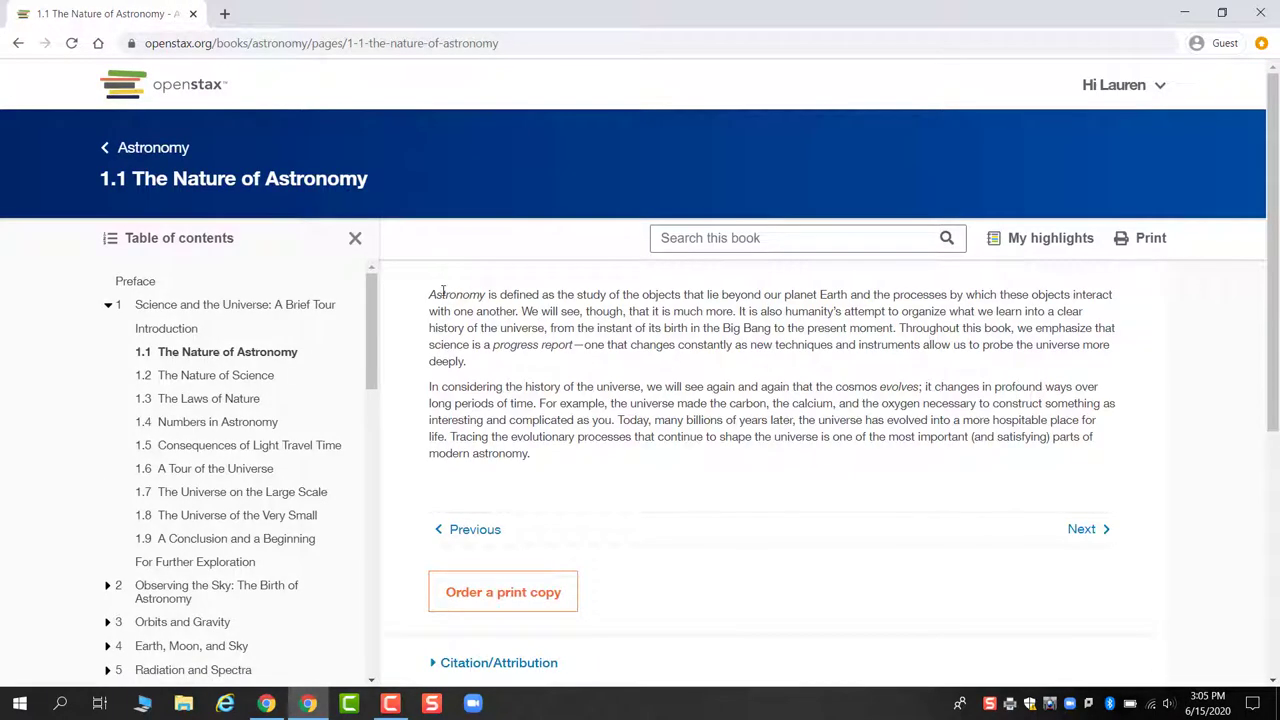
Step: Highlight the sentence defining Astronomy in section 1.1 in yellow and save the note "key definition" with it
{"action": "left_click_drag", "start_coordinate": [429, 294], "coordinate": [521, 312]}
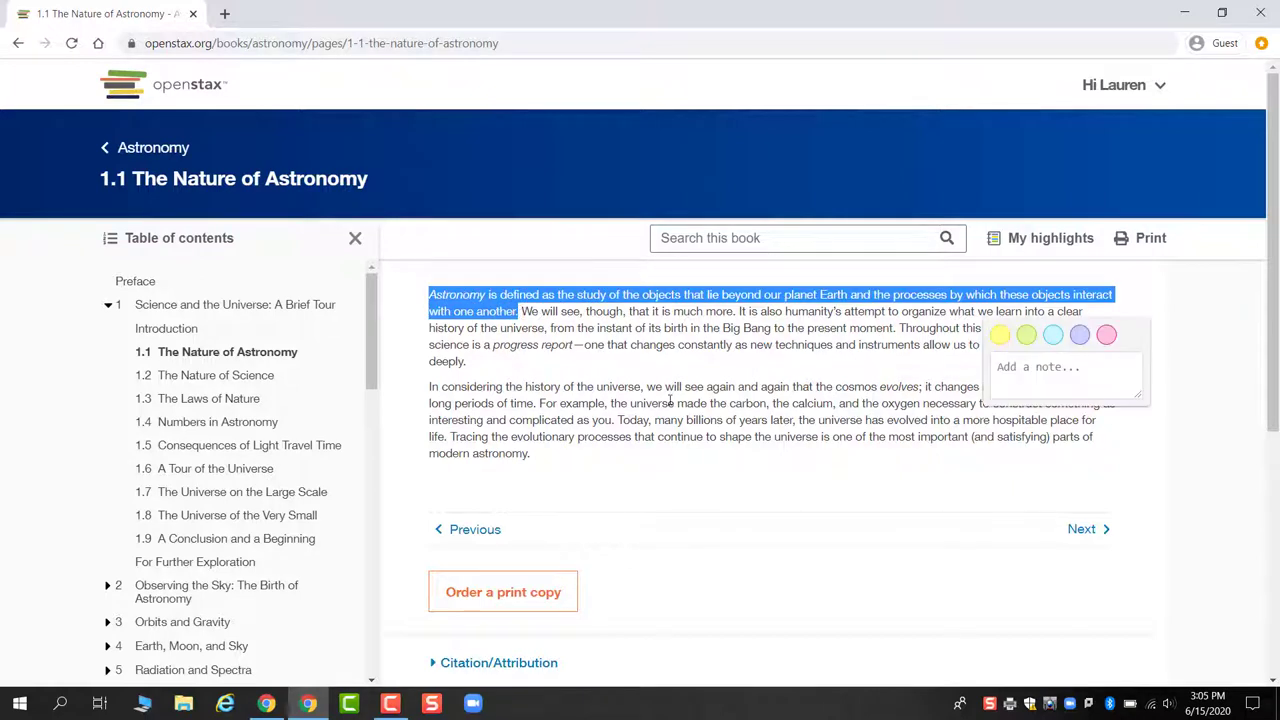
{"action": "left_click", "coordinate": [999, 335]}
{"action": "left_click", "coordinate": [1013, 367]}
{"action": "type", "text": "k"}
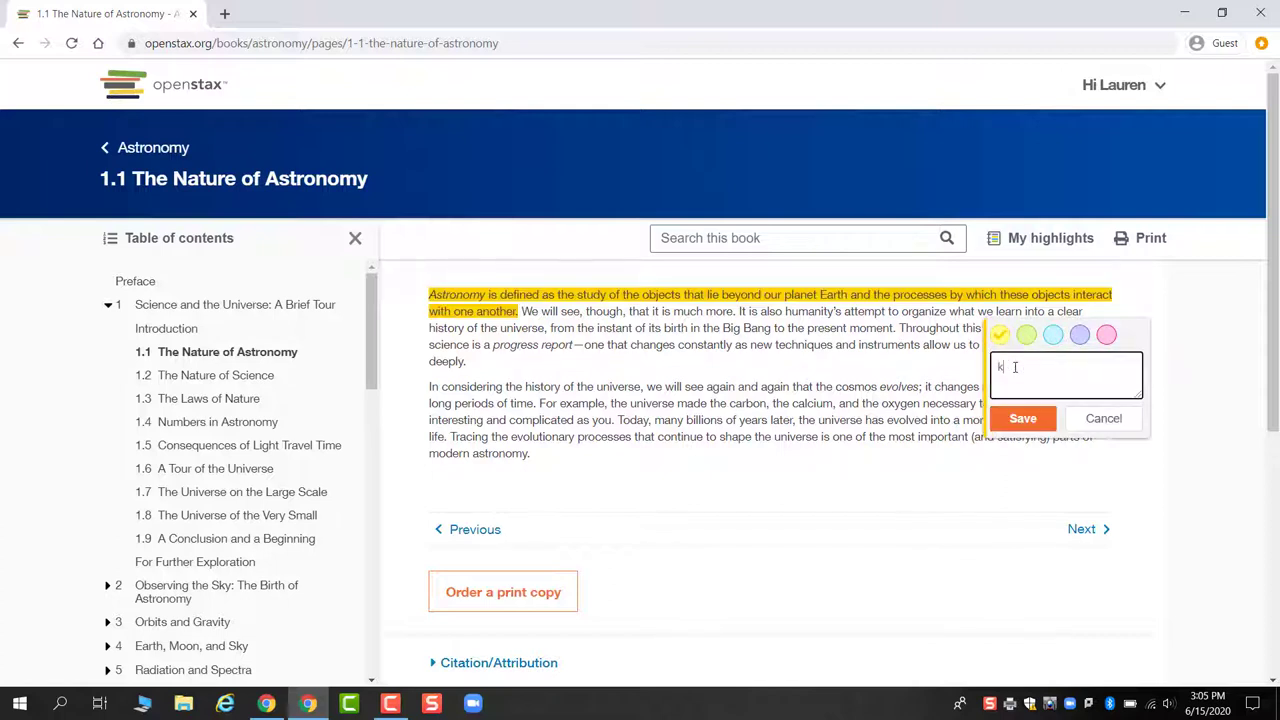
{"action": "type", "text": "ey definition"}
{"action": "left_click", "coordinate": [1018, 415]}
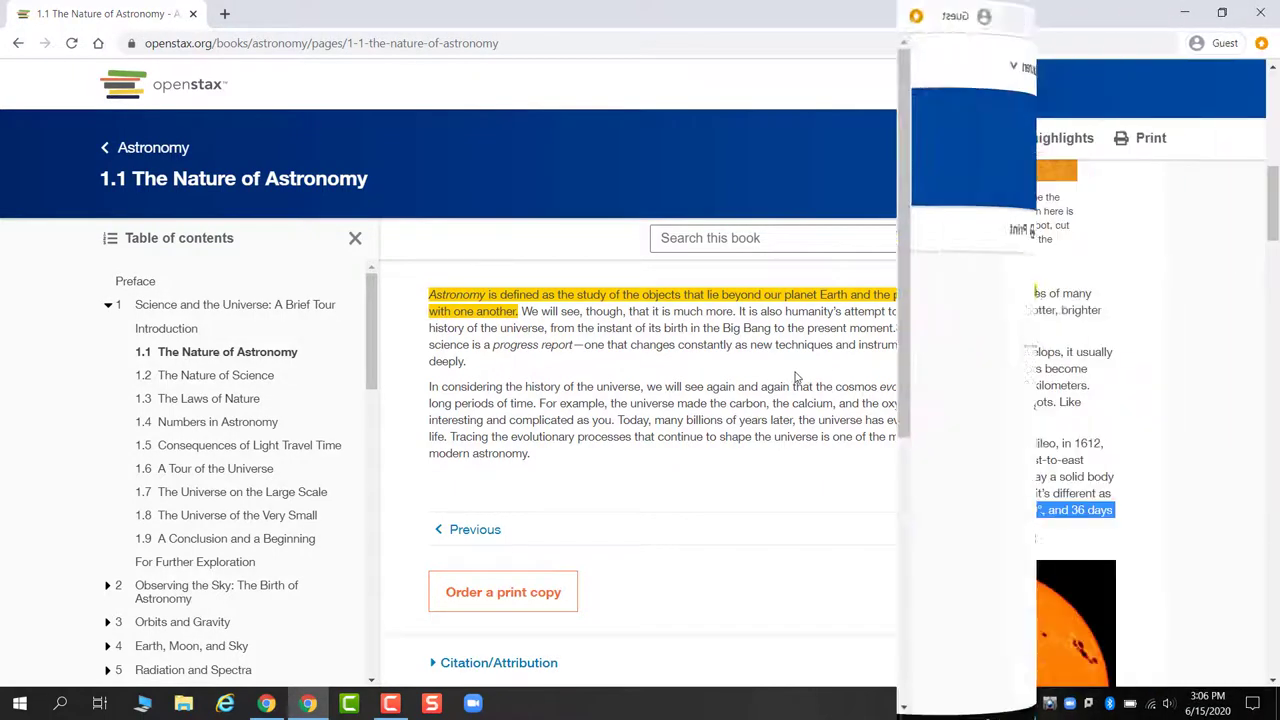
Step: Highlight the selected sentence about the Sun's rotation period in section 15.2 in purple, without adding a note
{"action": "left_click", "coordinate": [1080, 553]}
{"action": "left_click", "coordinate": [1058, 595]}
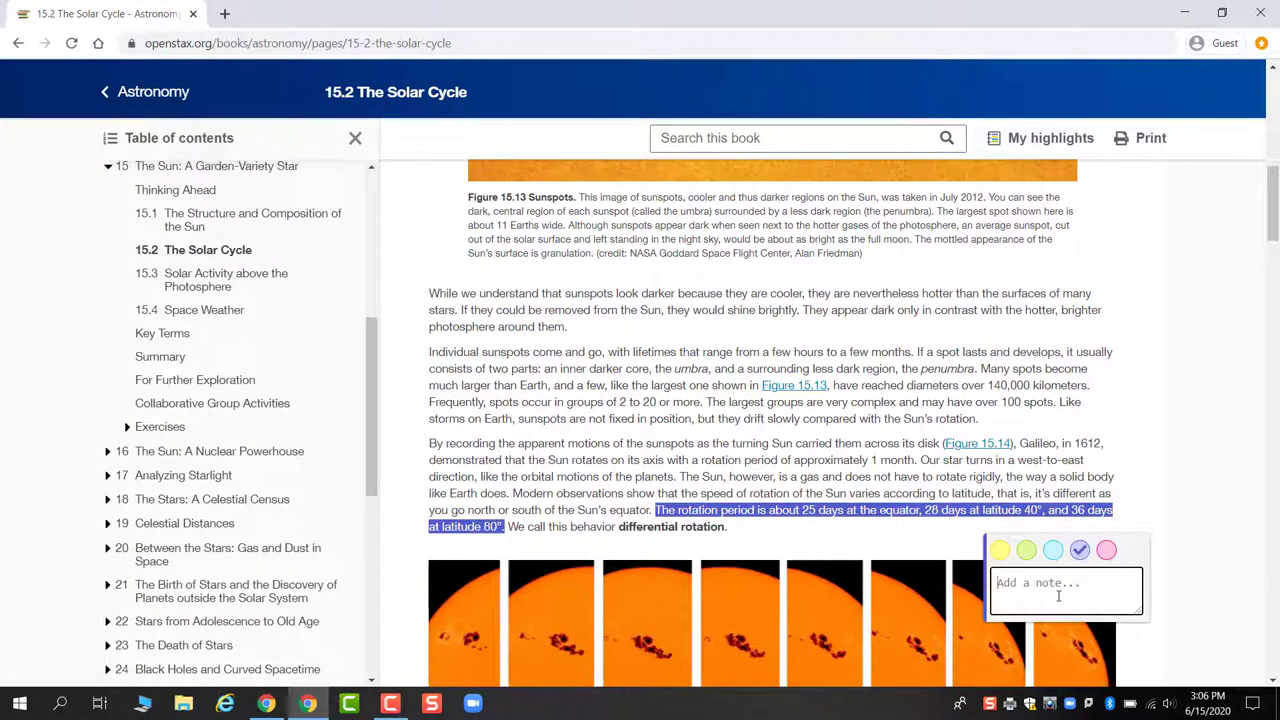
{"action": "left_click", "coordinate": [1185, 562]}
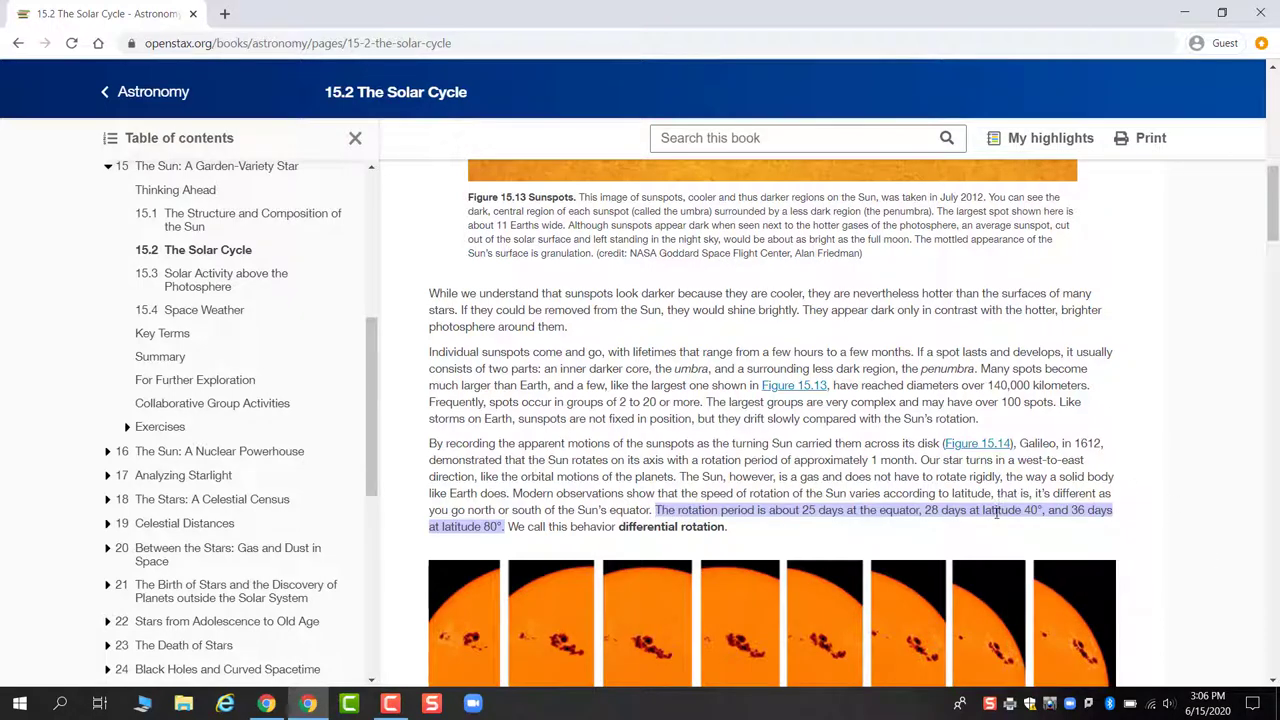
Step: Open the list of saved highlights and notes for the book and look through its entries
{"action": "left_click", "coordinate": [1050, 140]}
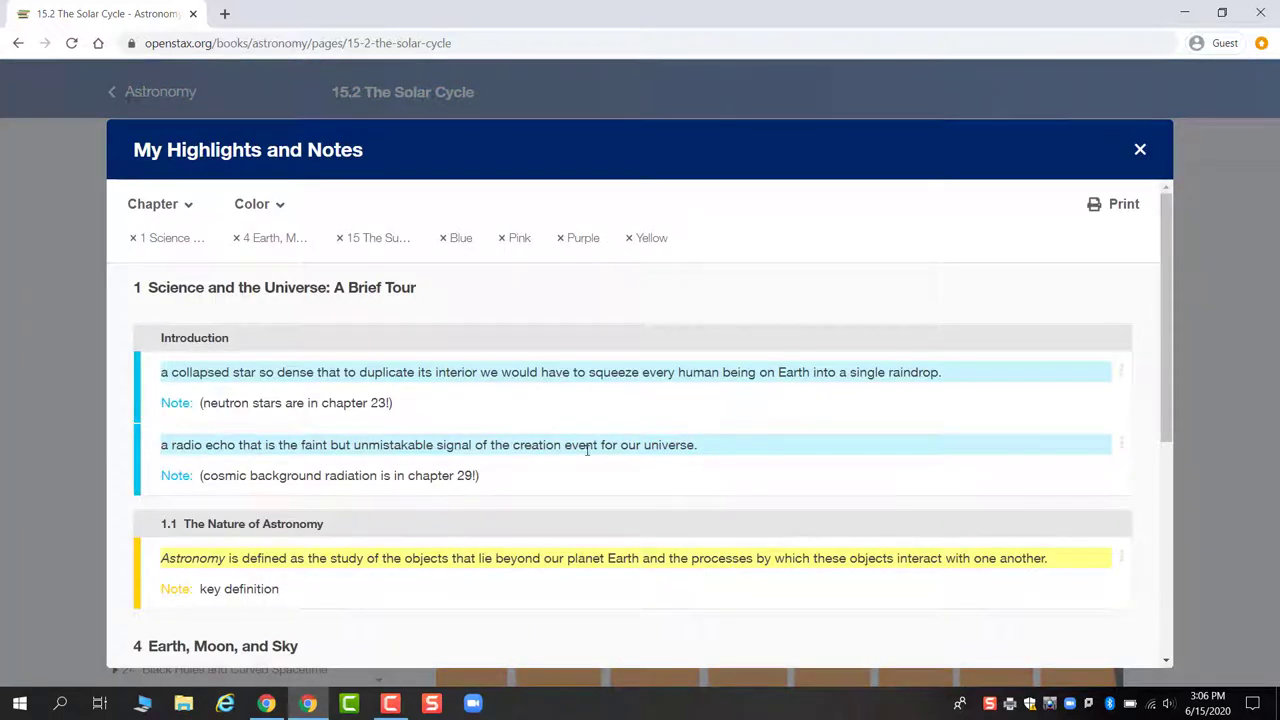
{"action": "scroll", "coordinate": [587, 450], "scroll_direction": "down", "scroll_amount": 4}
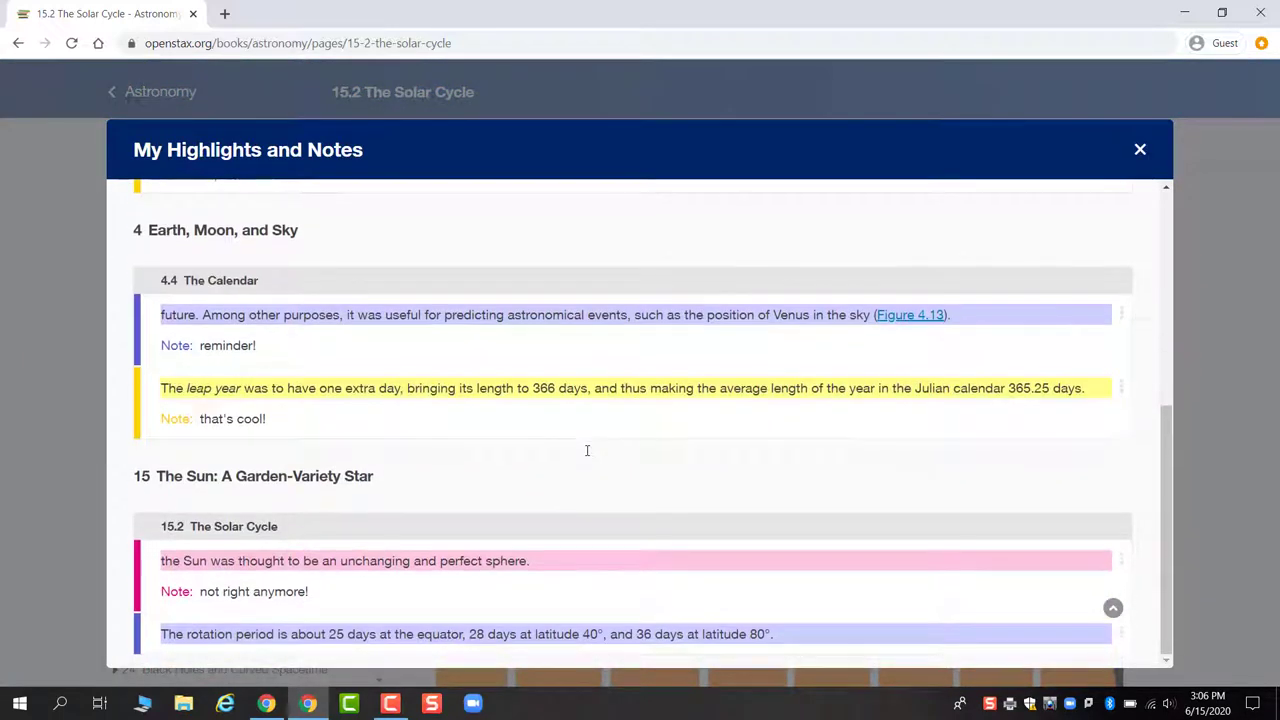
{"action": "scroll", "coordinate": [738, 463], "scroll_direction": "up", "scroll_amount": 2}
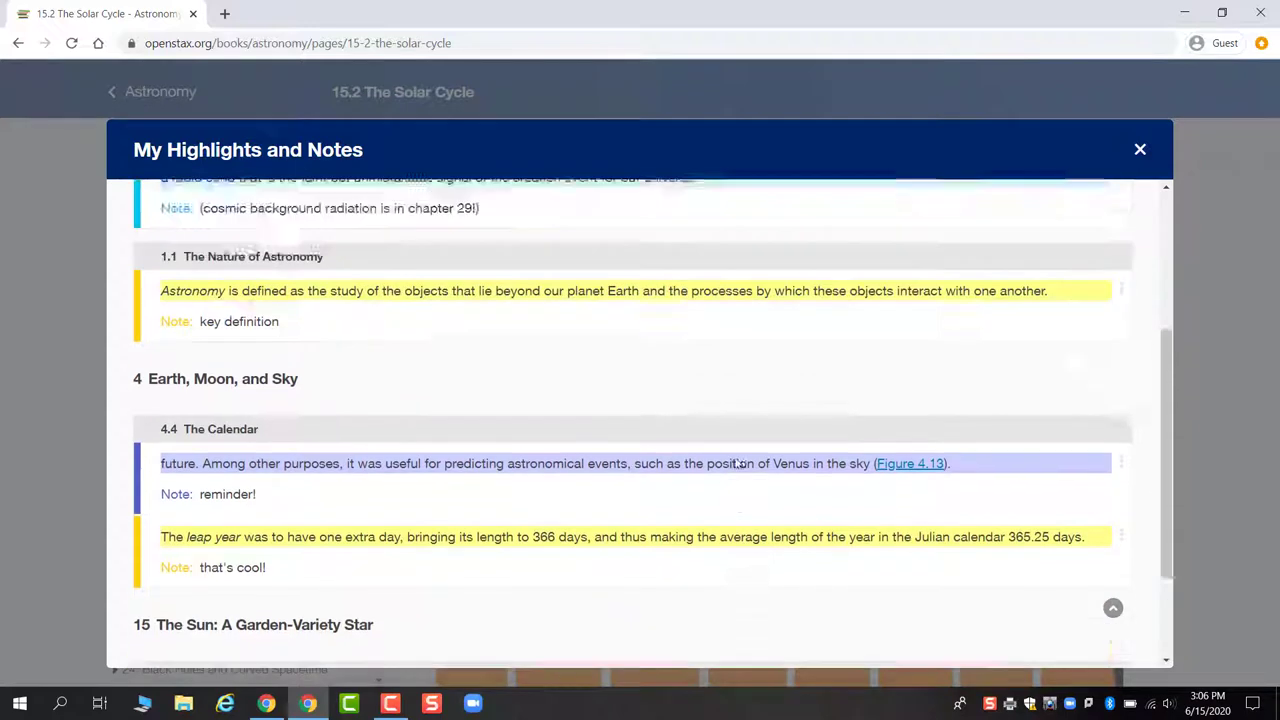
{"action": "scroll", "coordinate": [738, 463], "scroll_direction": "up", "scroll_amount": 3}
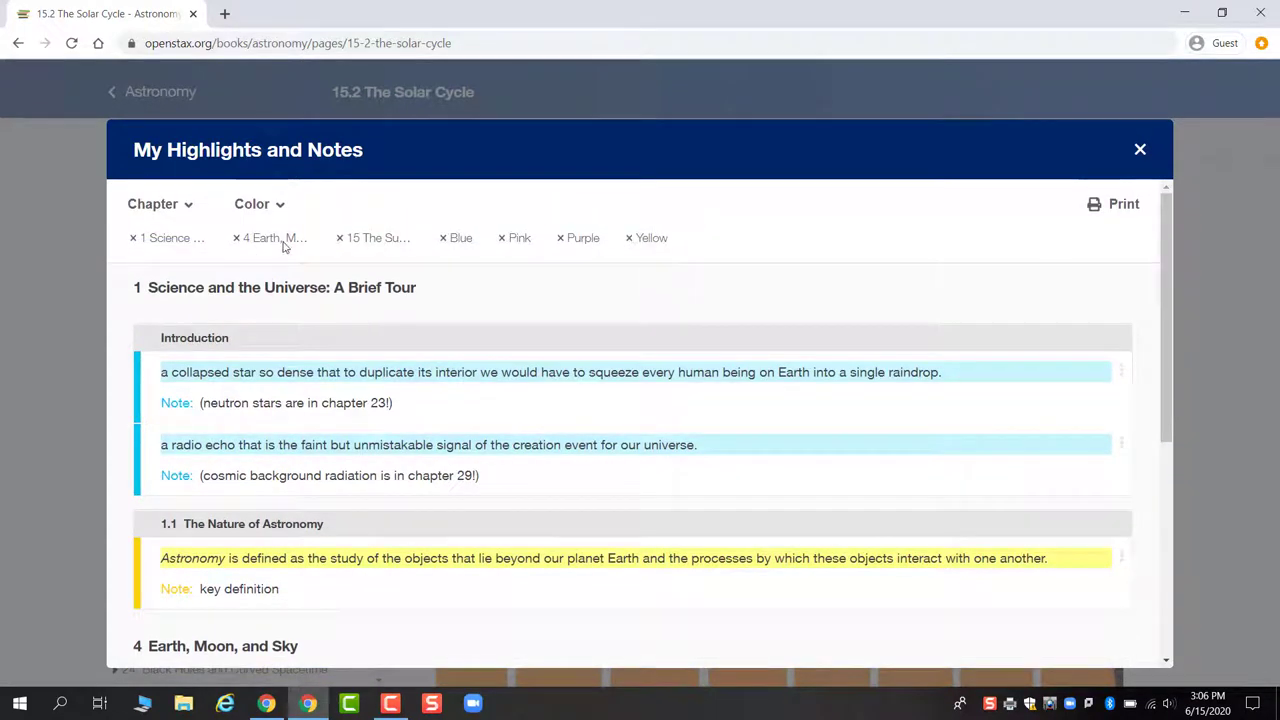
Step: Clear the color filter and limit the highlights list to Purple only
{"action": "left_click", "coordinate": [271, 204]}
{"action": "left_click", "coordinate": [281, 251]}
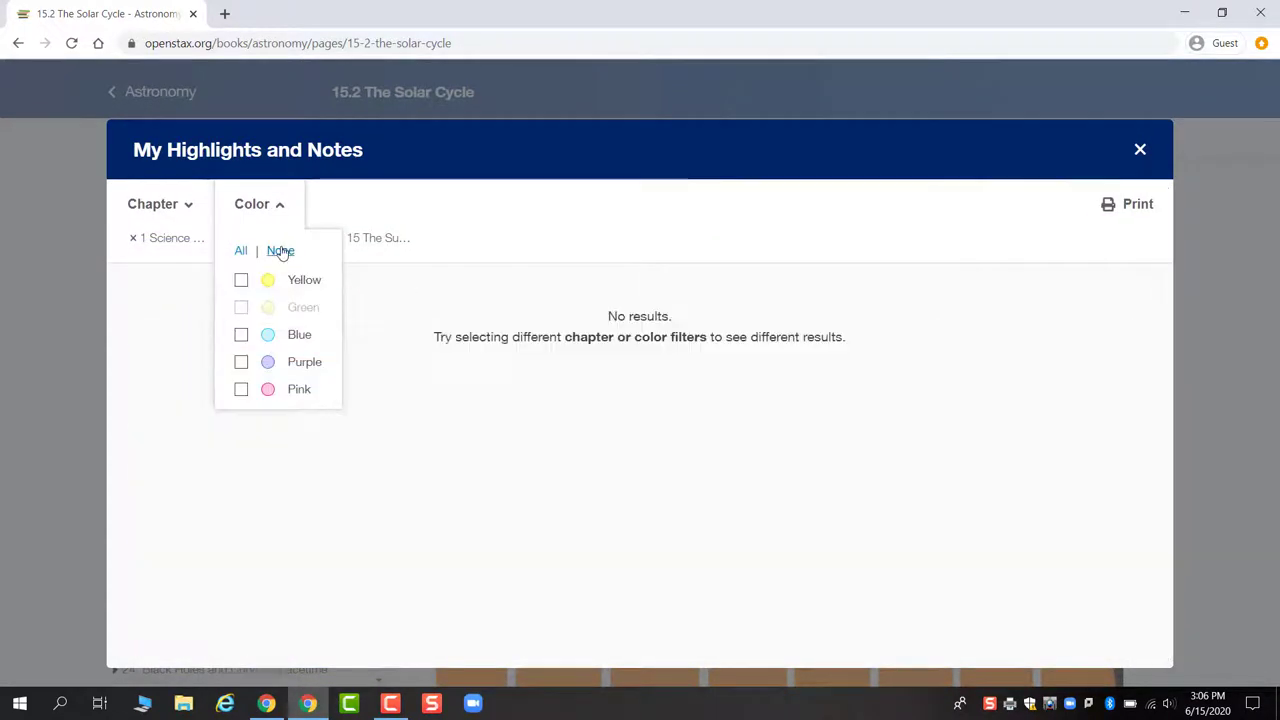
{"action": "left_click", "coordinate": [241, 364]}
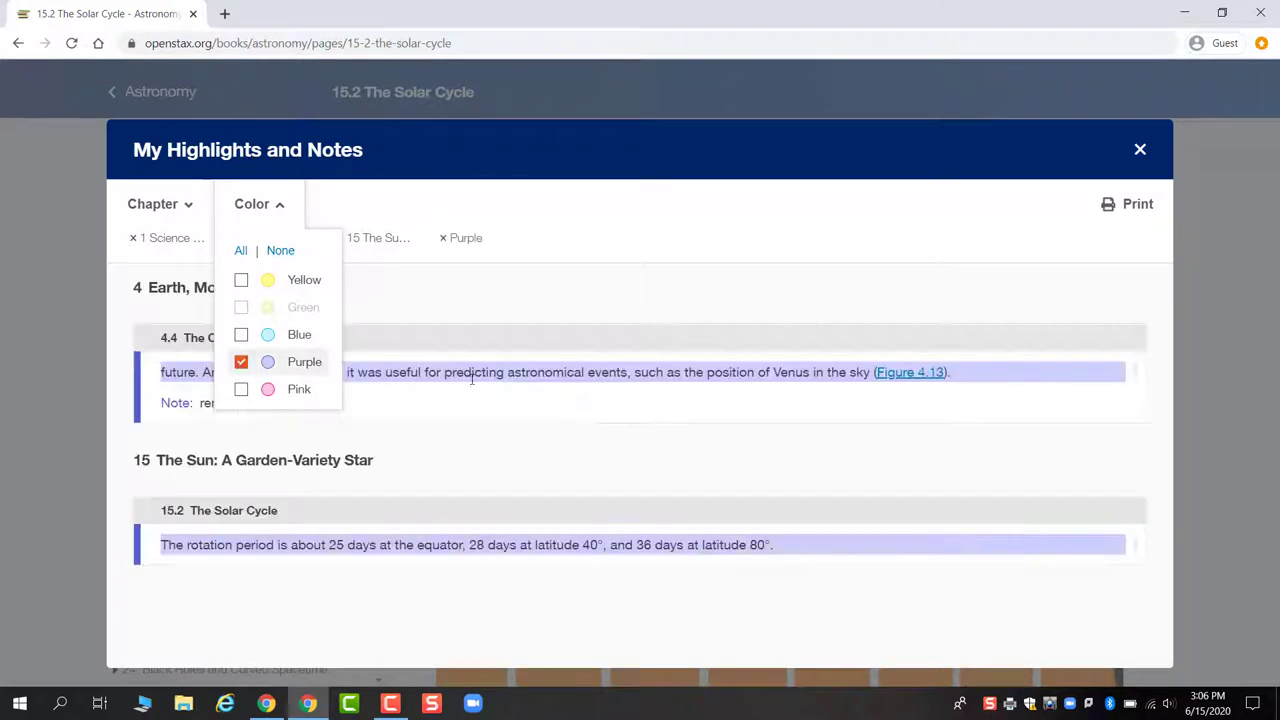
{"action": "left_click", "coordinate": [664, 302]}
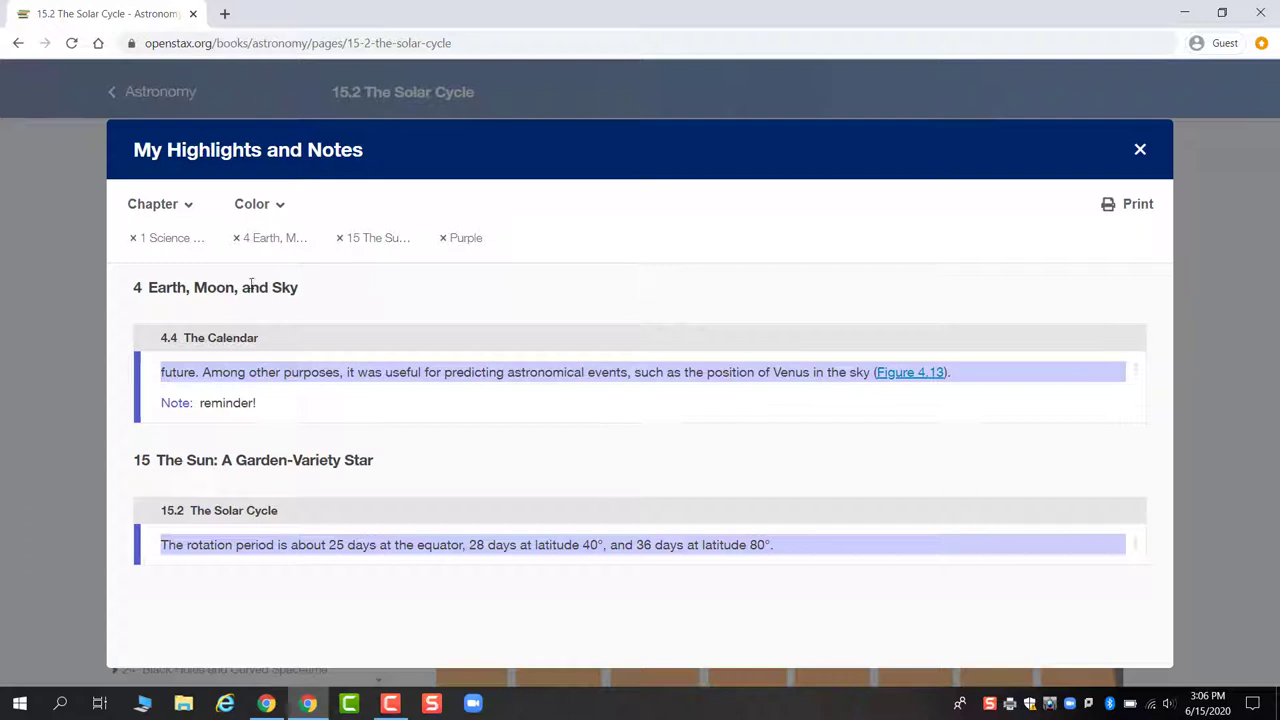
Step: Add Yellow to the highlights' color filter, and restore all colors to look through the full list
{"action": "left_click", "coordinate": [270, 206]}
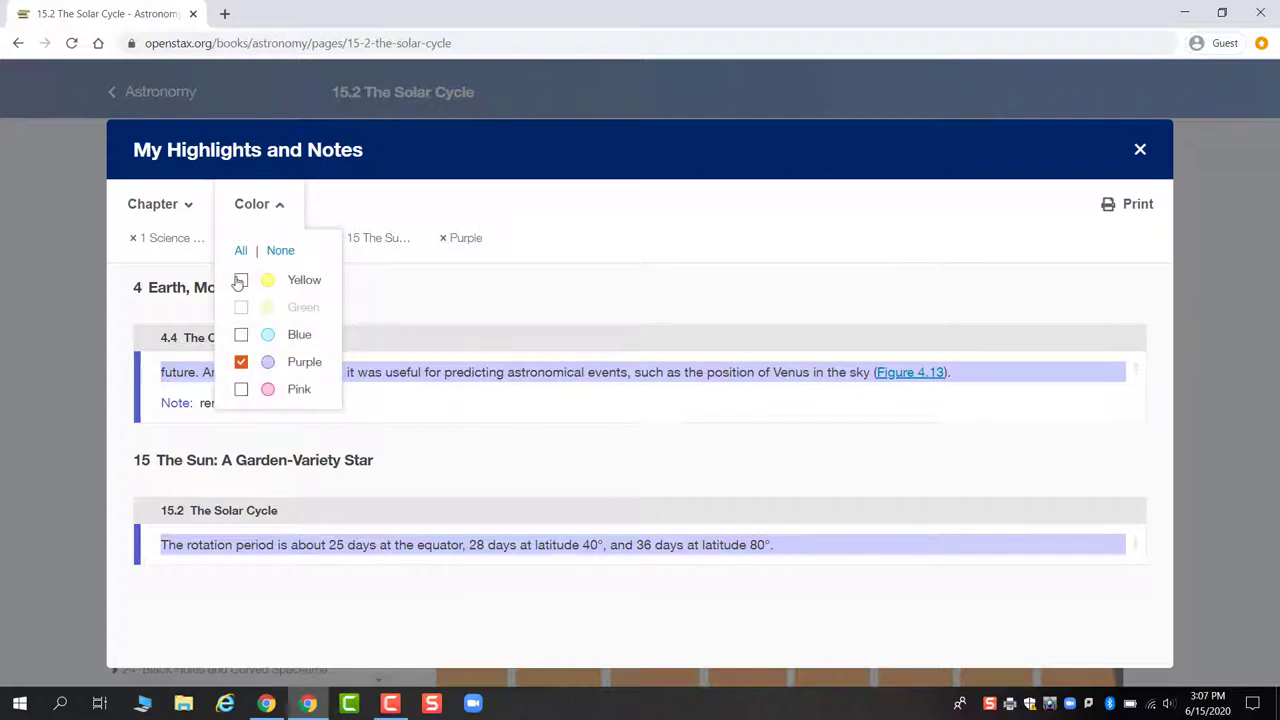
{"action": "left_click", "coordinate": [240, 281]}
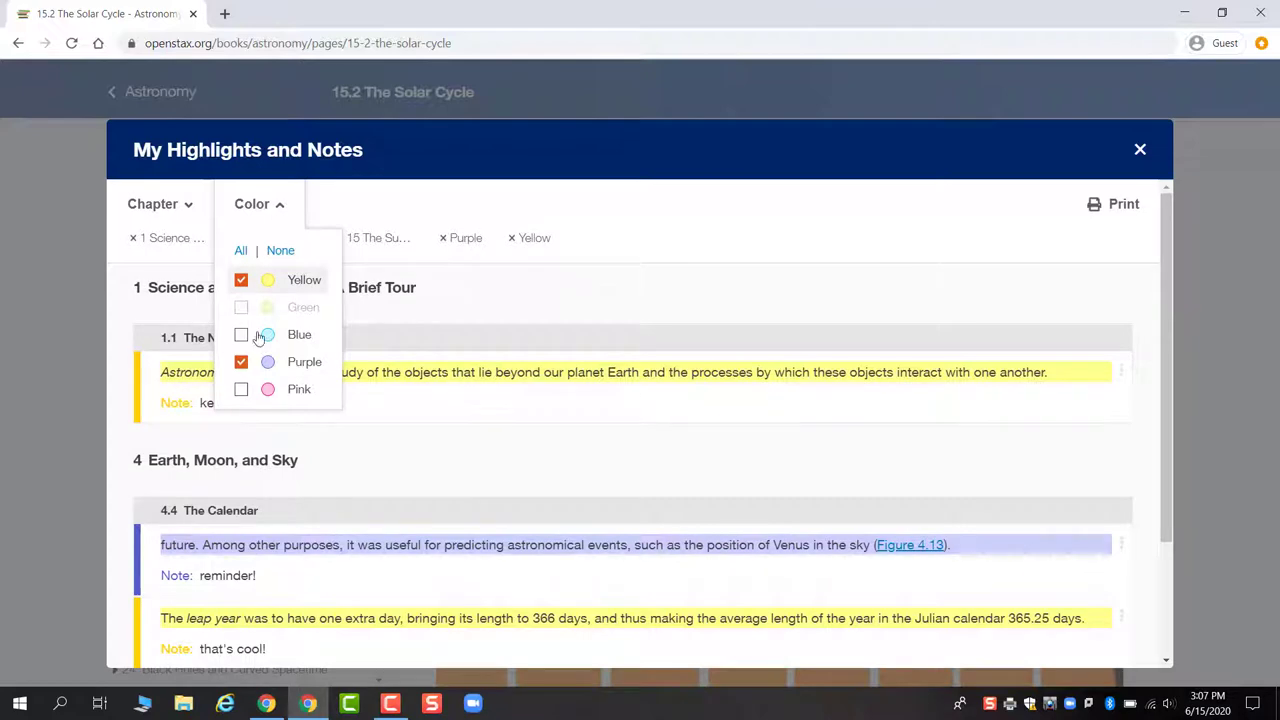
{"action": "left_click", "coordinate": [241, 251]}
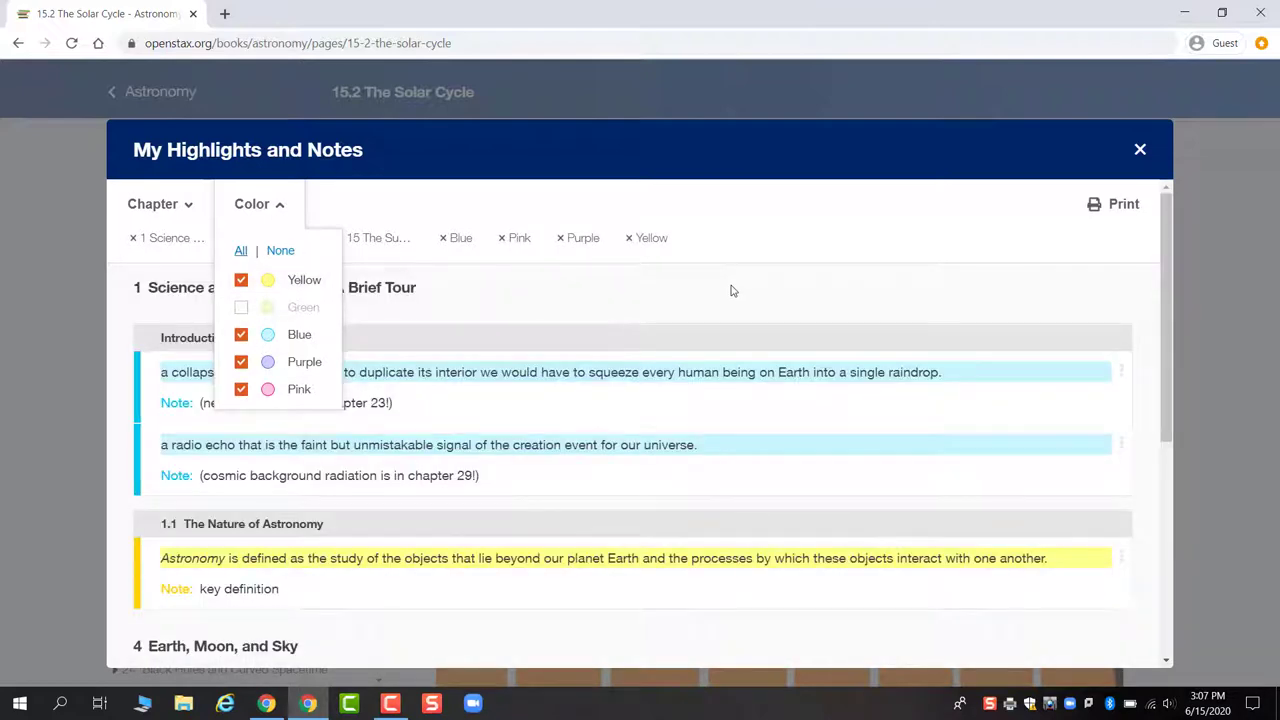
{"action": "left_click", "coordinate": [731, 290]}
{"action": "scroll", "coordinate": [420, 437], "scroll_direction": "down", "scroll_amount": 4}
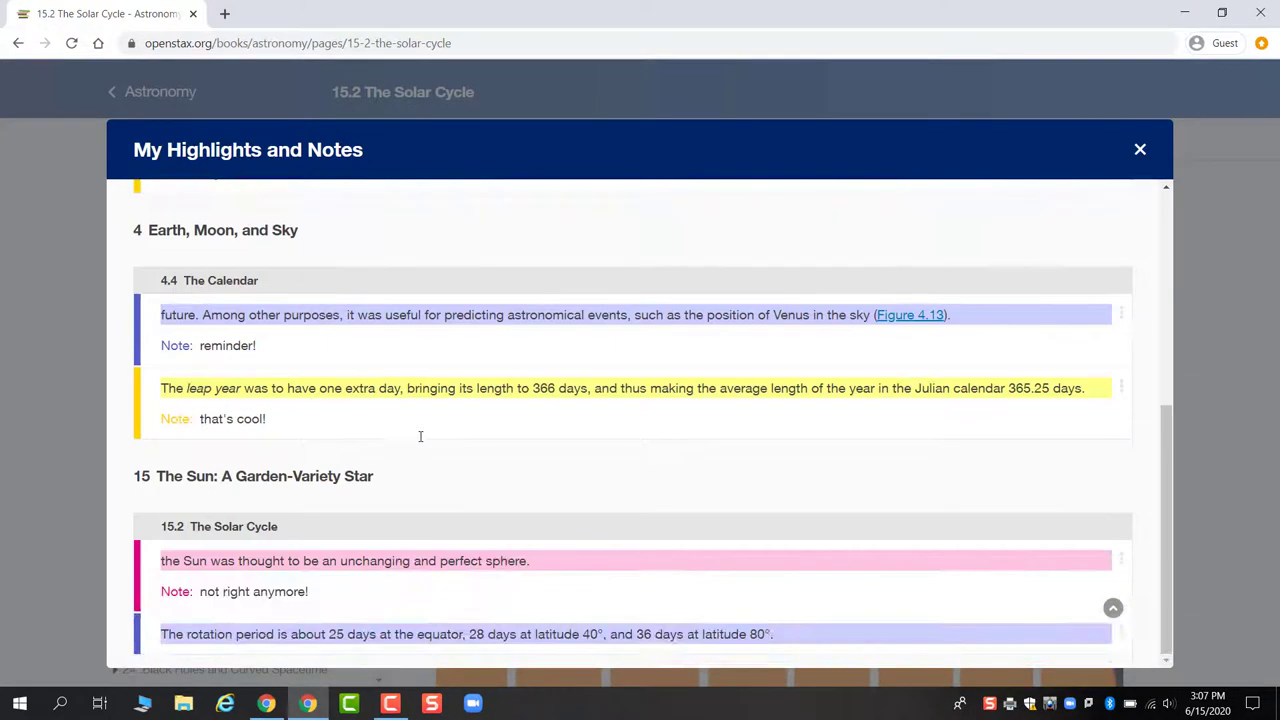
{"action": "scroll", "coordinate": [347, 438], "scroll_direction": "up", "scroll_amount": 5}
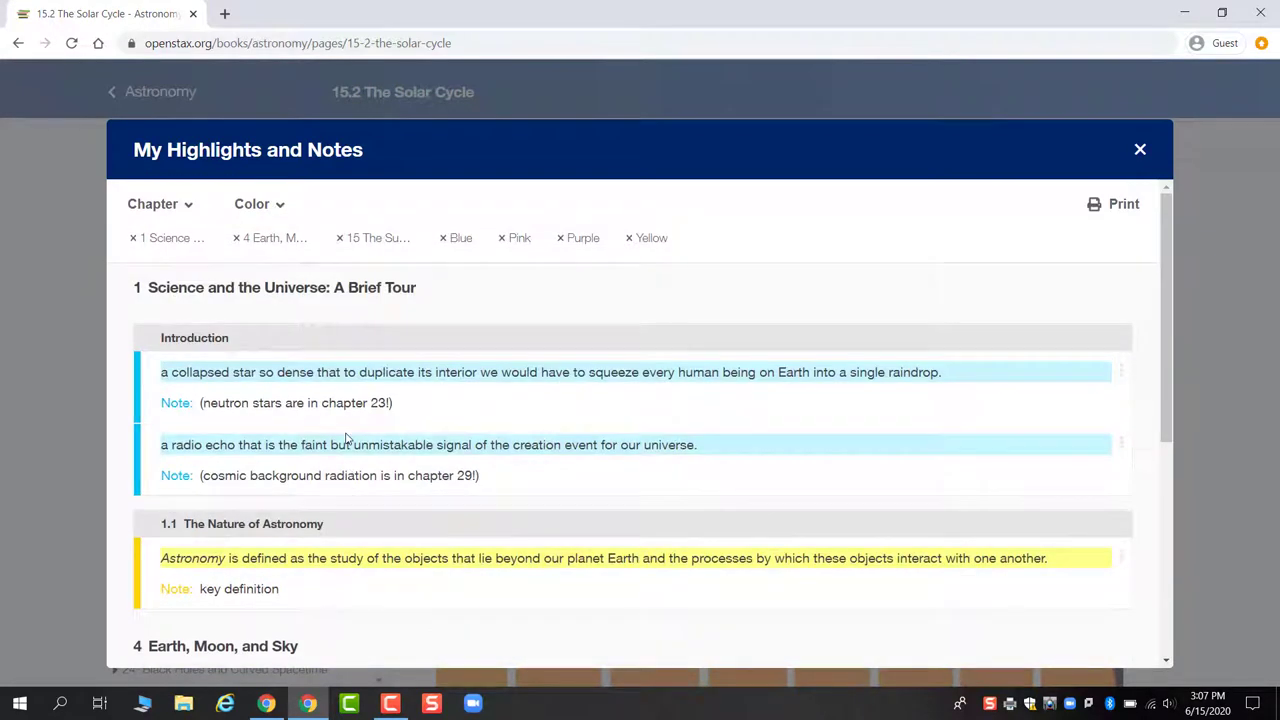
Step: Clear the chapter filter and limit the highlights list to chapter 4, Earth, Moon, and Sky
{"action": "left_click", "coordinate": [160, 206]}
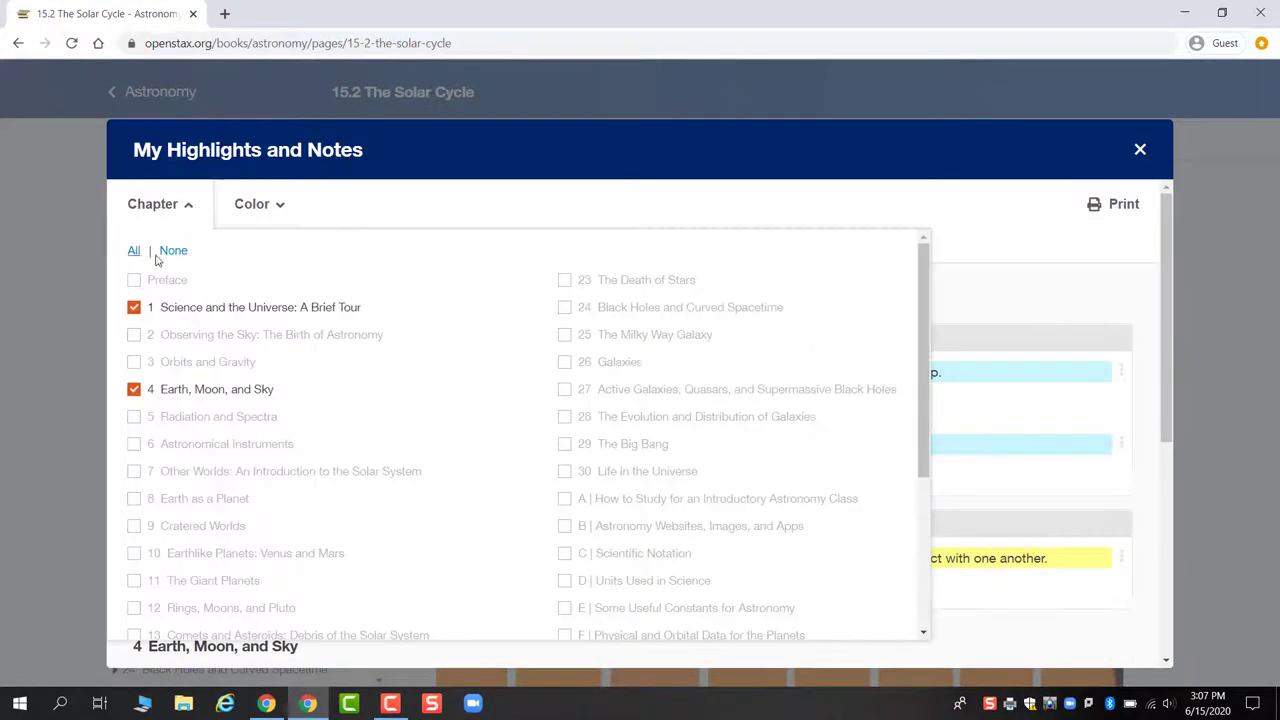
{"action": "left_click", "coordinate": [174, 251]}
{"action": "left_click", "coordinate": [194, 390]}
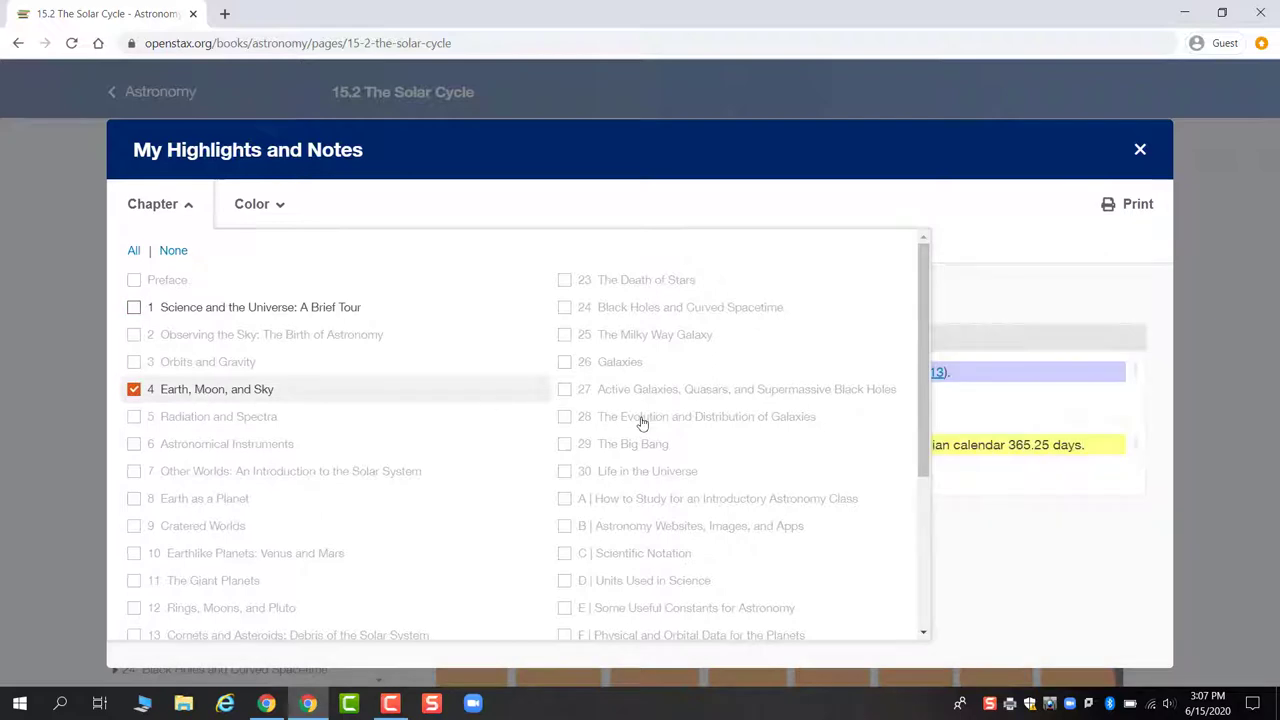
{"action": "left_click", "coordinate": [994, 291]}
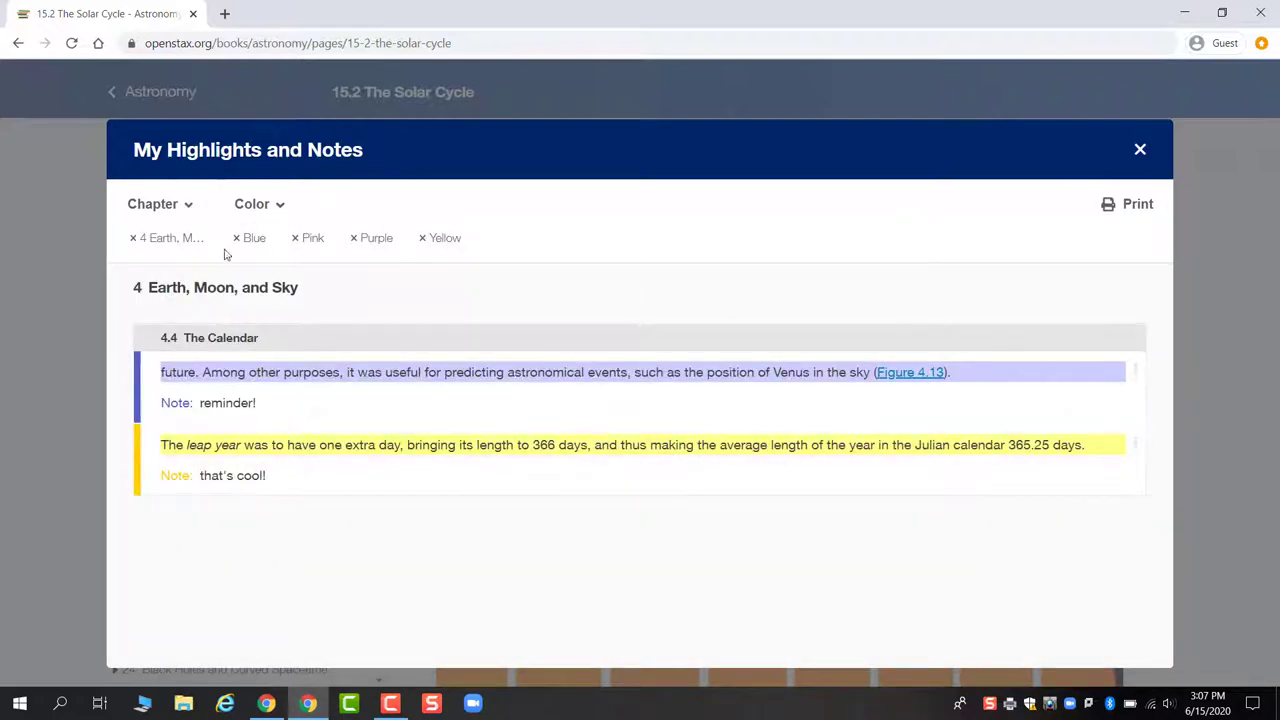
Step: Restore all chapters in the chapter filter and look through the complete highlights list
{"action": "left_click", "coordinate": [140, 209]}
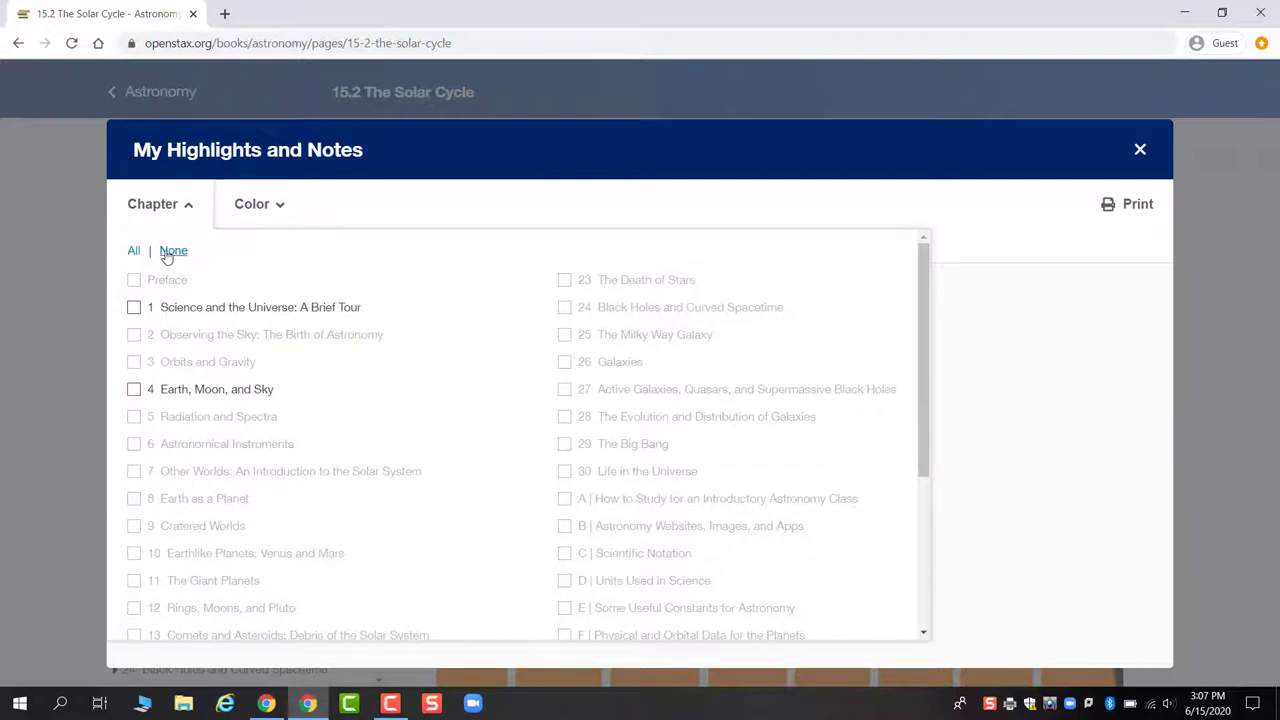
{"action": "left_click", "coordinate": [134, 251]}
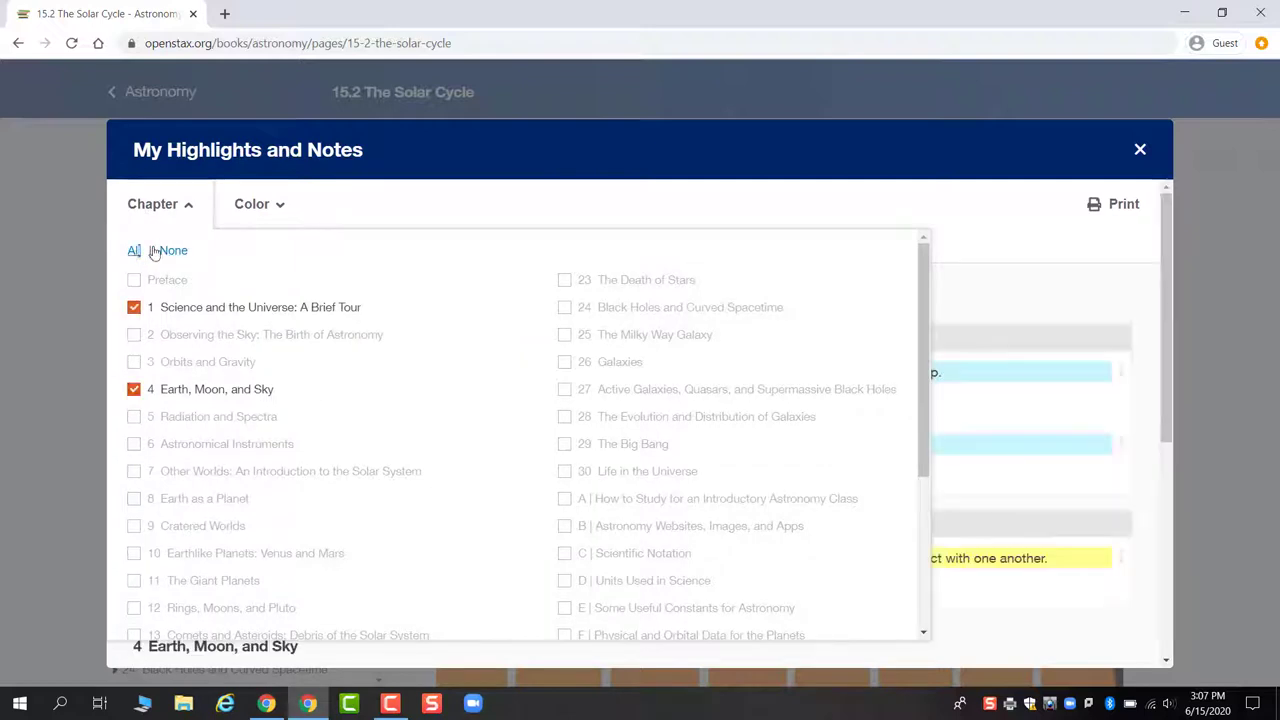
{"action": "left_click", "coordinate": [502, 211]}
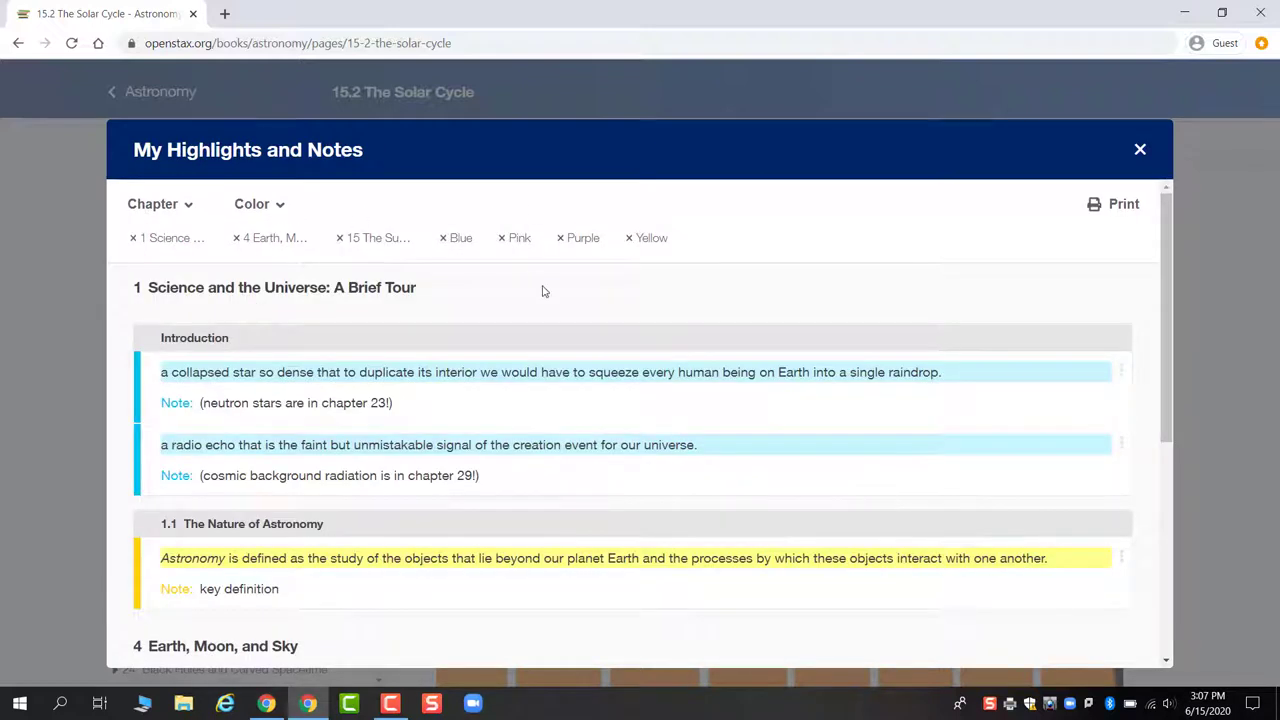
{"action": "scroll", "coordinate": [466, 374], "scroll_direction": "down", "scroll_amount": 4}
{"action": "scroll", "coordinate": [466, 378], "scroll_direction": "up", "scroll_amount": 5}
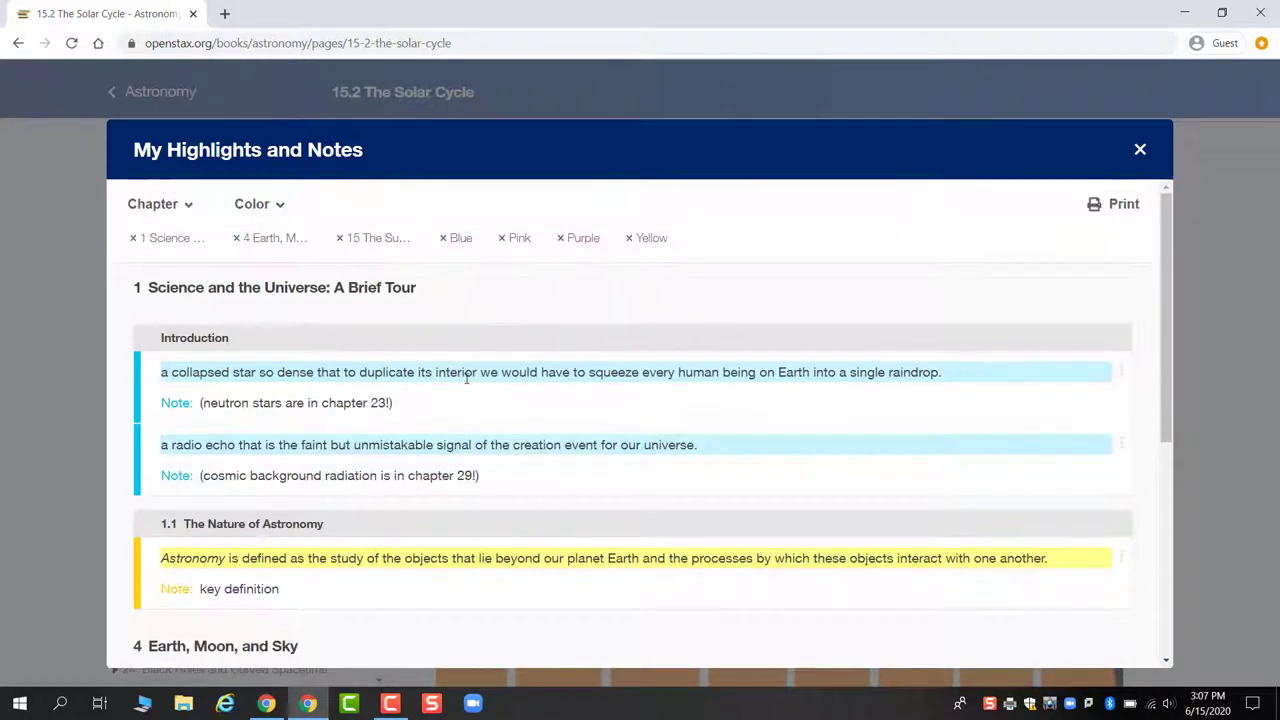
Step: Remove the Pink color and chapter 15 from the active filters, and check the remaining highlights
{"action": "left_click", "coordinate": [504, 242]}
{"action": "scroll", "coordinate": [655, 399], "scroll_direction": "down", "scroll_amount": 3}
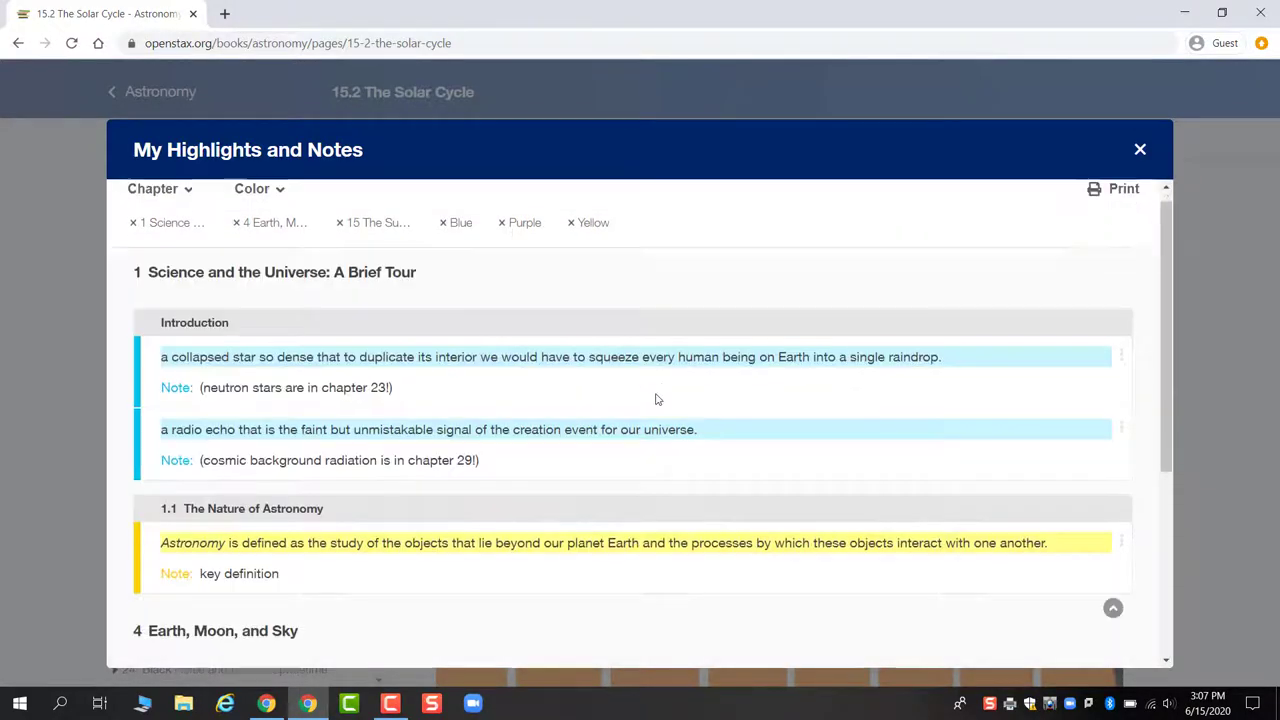
{"action": "scroll", "coordinate": [655, 399], "scroll_direction": "up", "scroll_amount": 3}
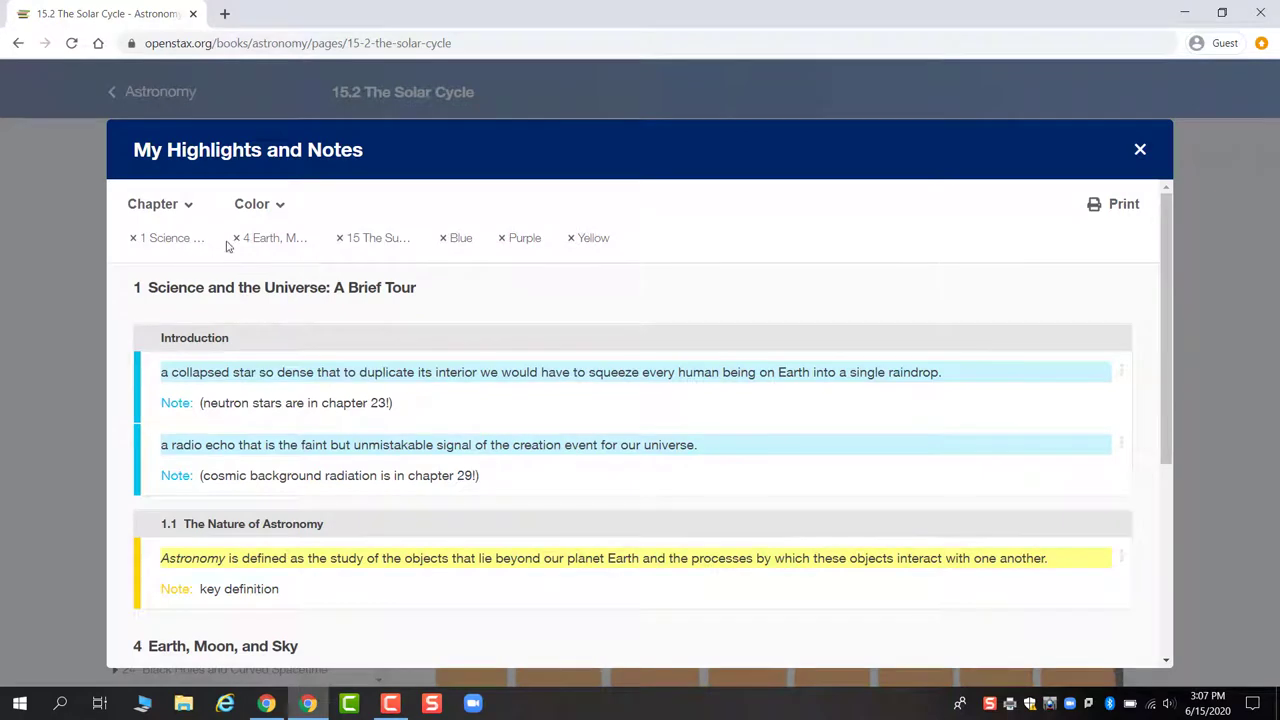
{"action": "left_click", "coordinate": [340, 240]}
{"action": "scroll", "coordinate": [537, 330], "scroll_direction": "down", "scroll_amount": 2}
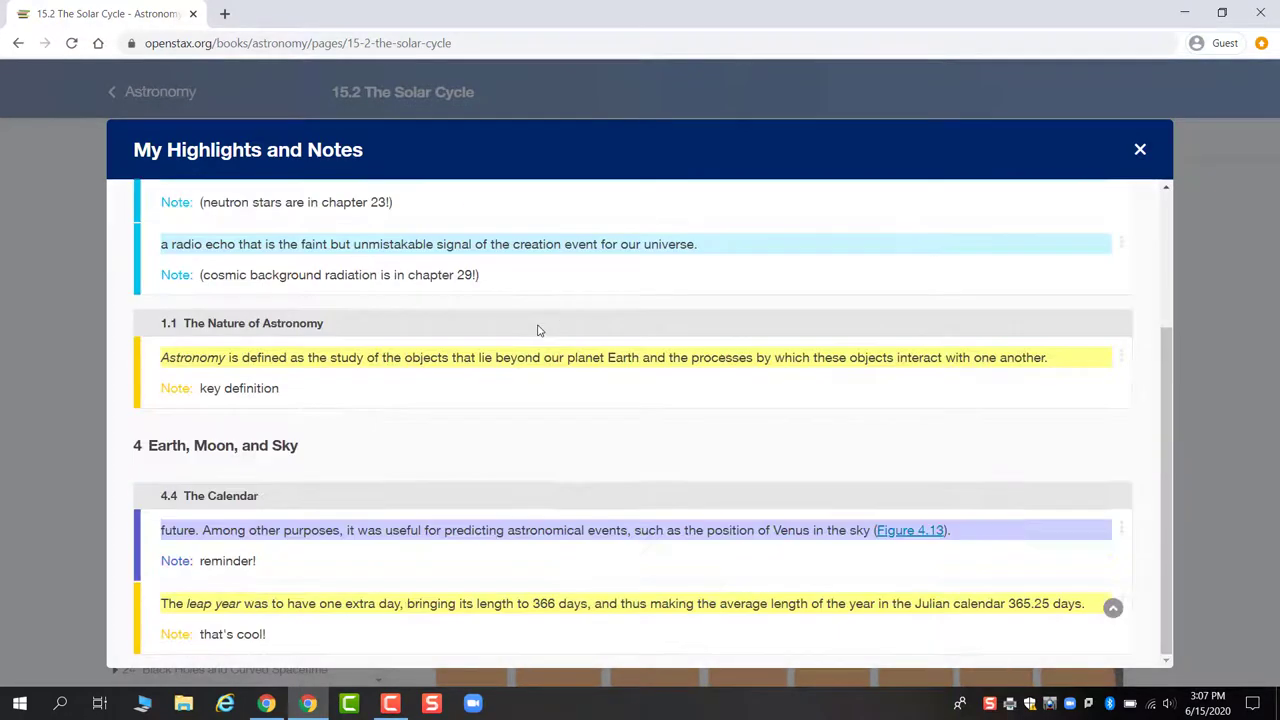
{"action": "scroll", "coordinate": [537, 330], "scroll_direction": "up", "scroll_amount": 2}
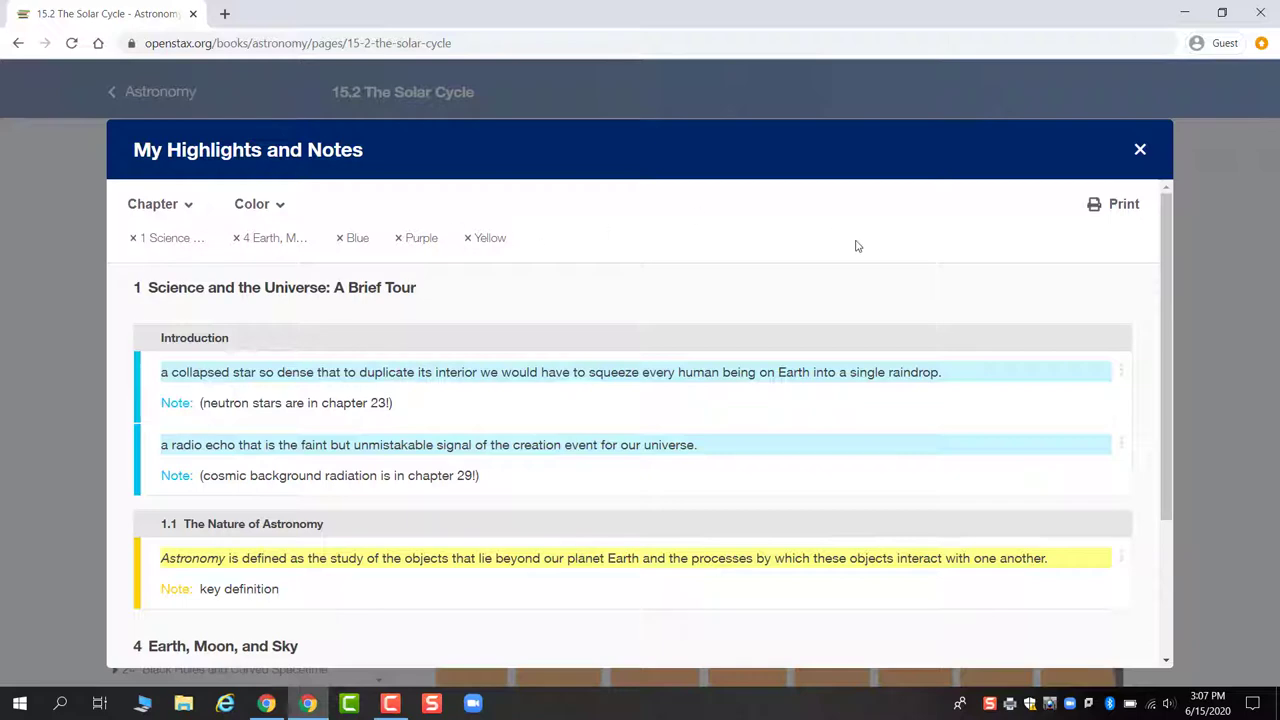
Step: Preview the filtered highlights and notes for printing, and cancel without saving them as a PDF
{"action": "left_click", "coordinate": [1122, 204]}
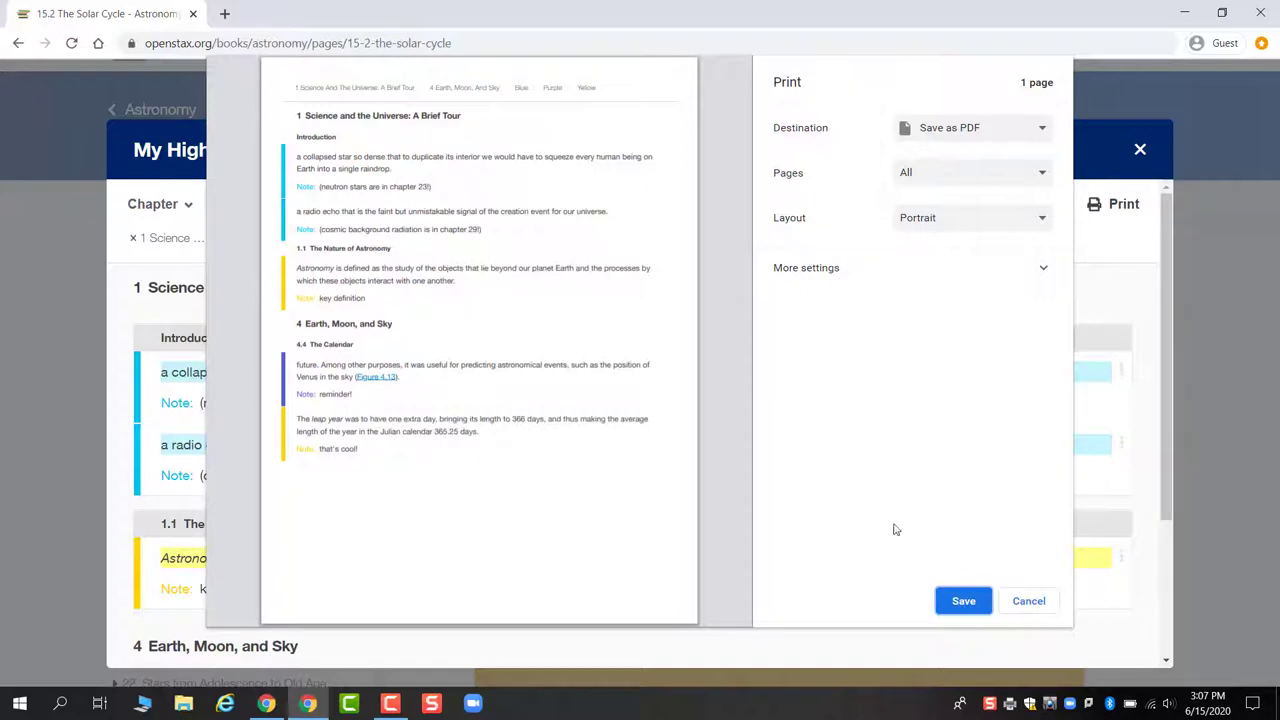
{"action": "left_click", "coordinate": [1022, 606]}
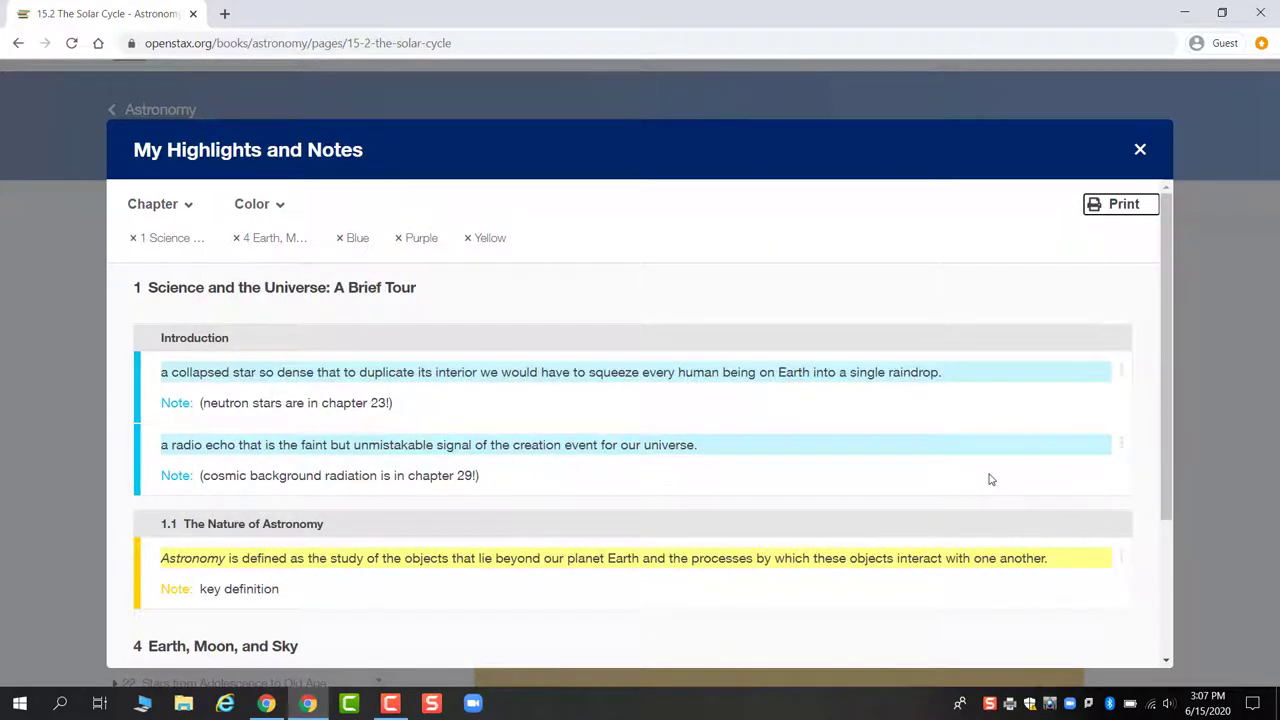
Step: Delete the purple highlight with the note "reminder!" under 4.4 The Calendar and confirm the deletion
{"action": "scroll", "coordinate": [990, 479], "scroll_direction": "down", "scroll_amount": 2}
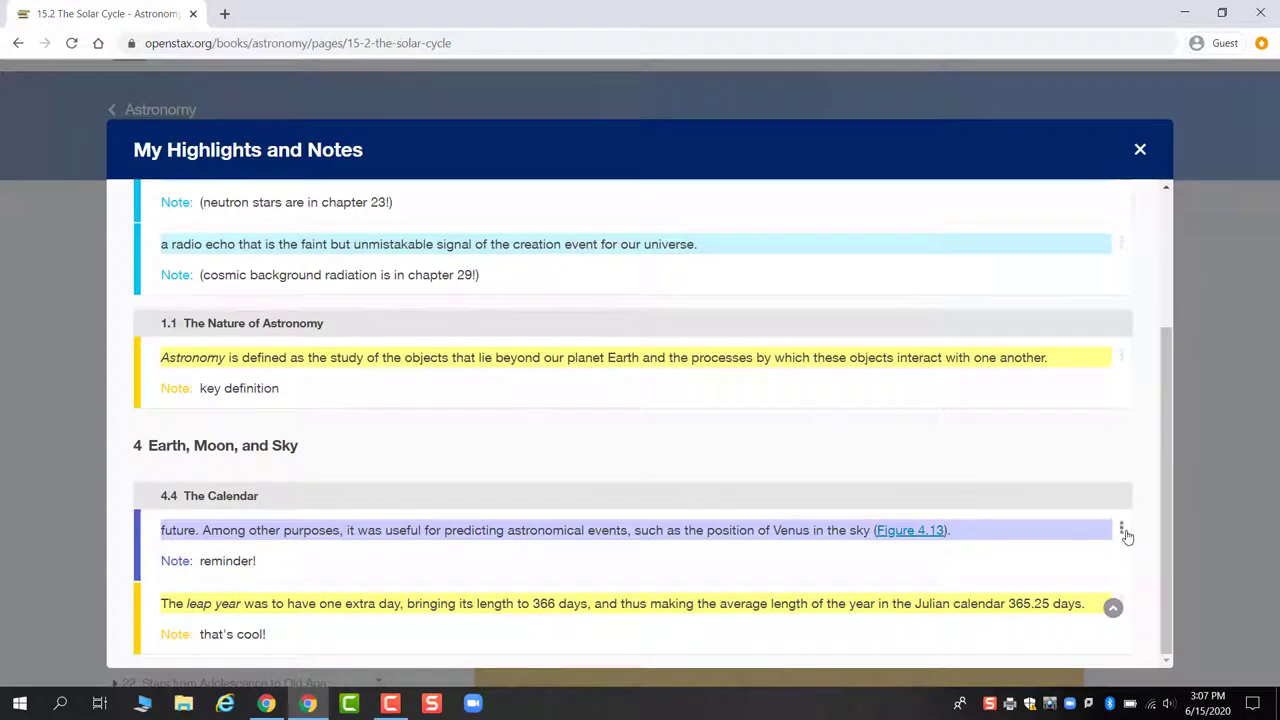
{"action": "left_click", "coordinate": [1122, 532]}
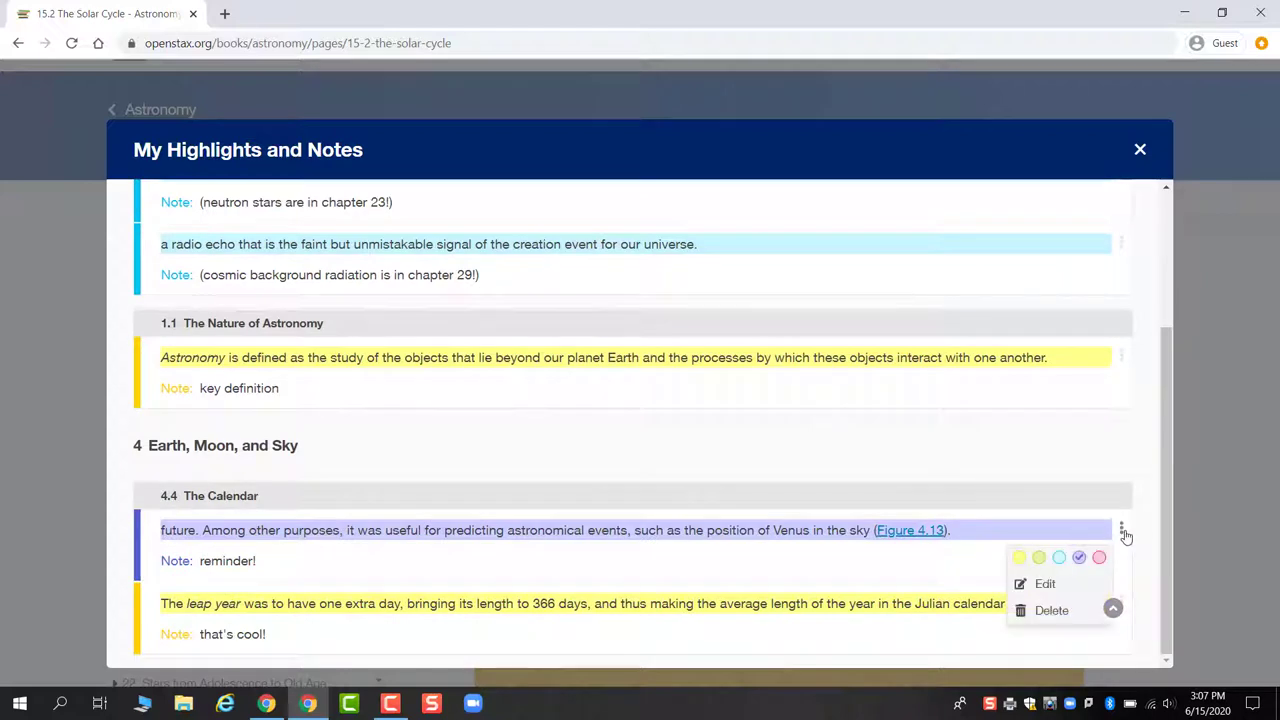
{"action": "left_click", "coordinate": [1040, 610]}
{"action": "left_click", "coordinate": [768, 556]}
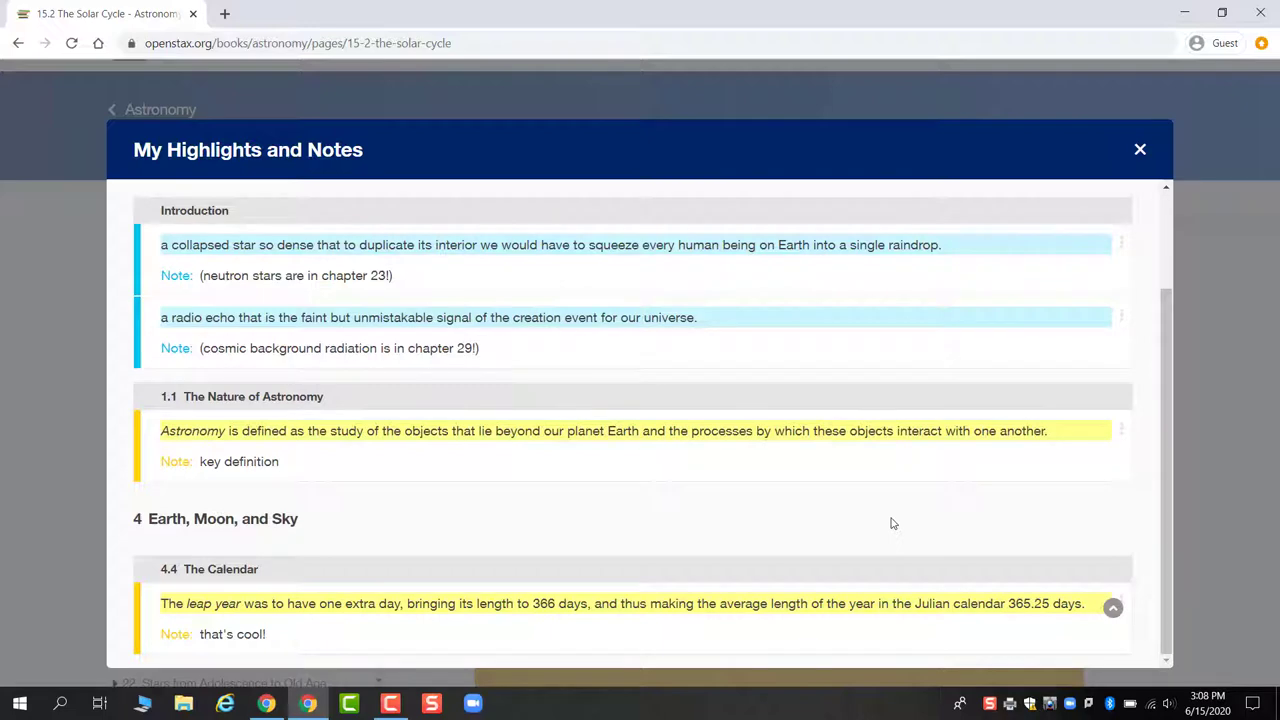
Step: Change the note on the 1.1 The Nature of Astronomy highlight to "key definition (ASTRONOMY)" and save it
{"action": "left_click", "coordinate": [1115, 607]}
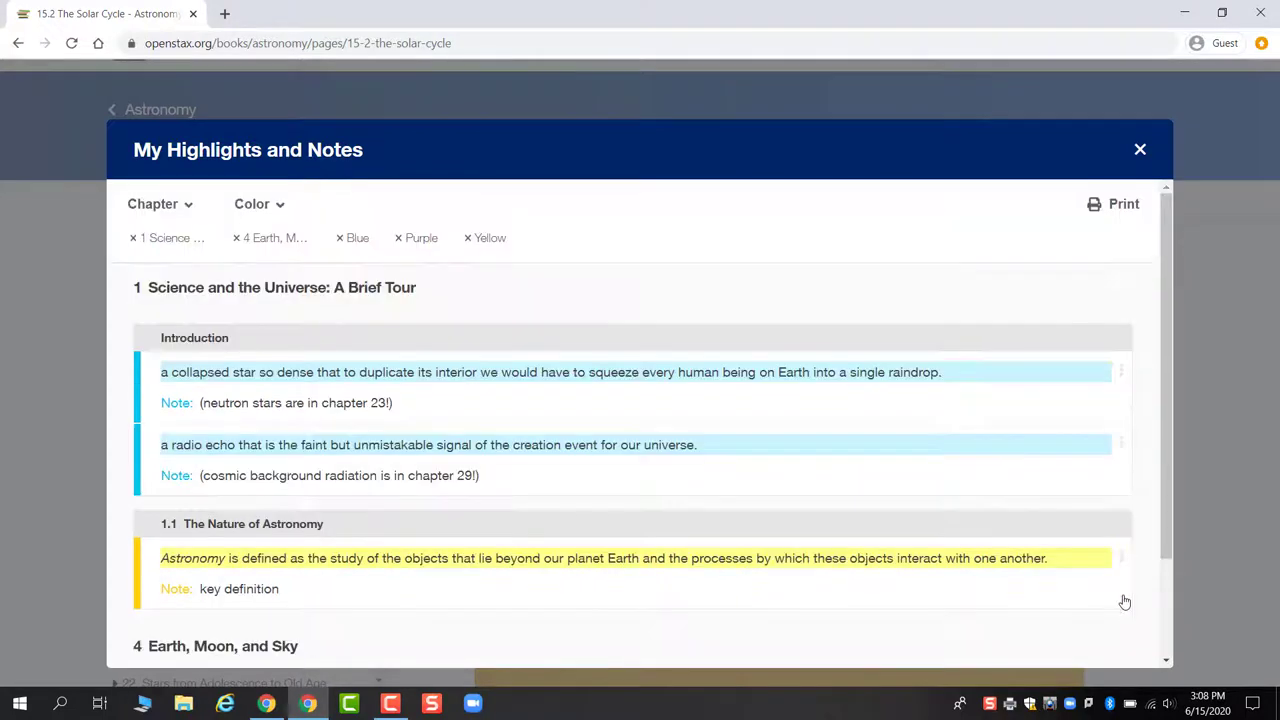
{"action": "left_click", "coordinate": [1120, 558]}
{"action": "left_click", "coordinate": [1047, 605]}
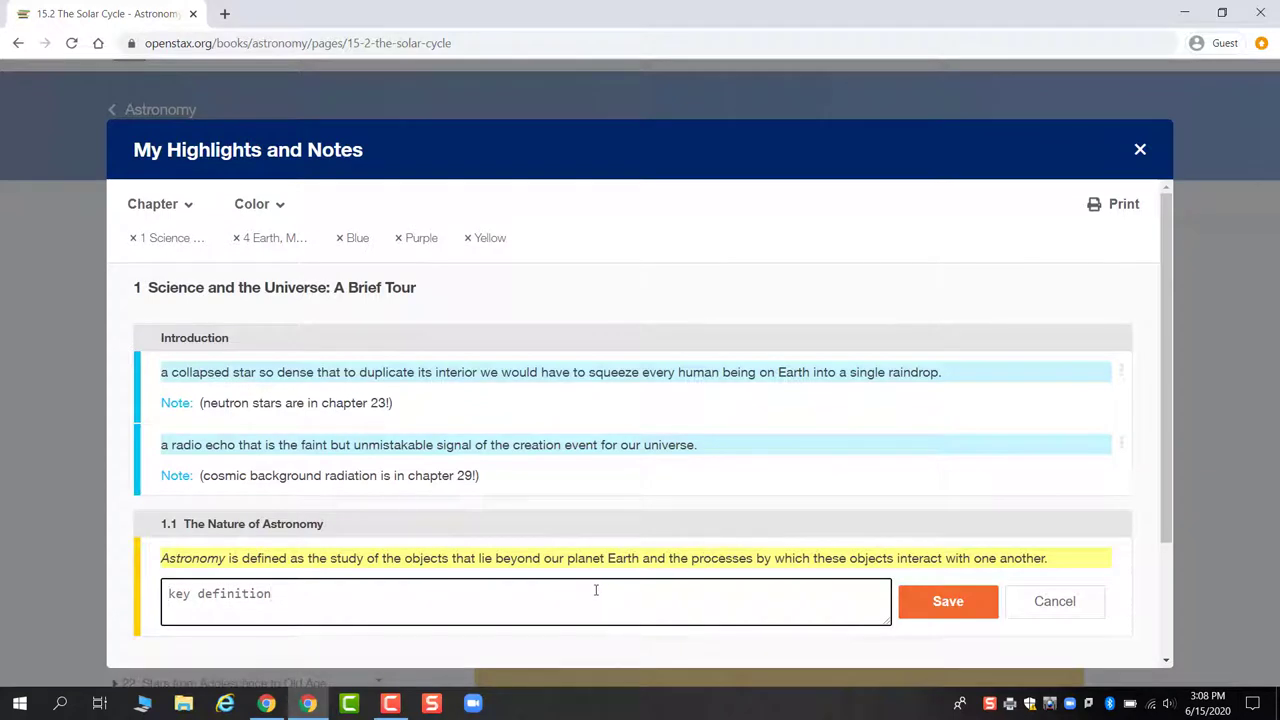
{"action": "type", "text": "(ASTRONOMY"}
{"action": "left_click", "coordinate": [973, 600]}
{"action": "scroll", "coordinate": [1137, 566], "scroll_direction": "down", "scroll_amount": 1}
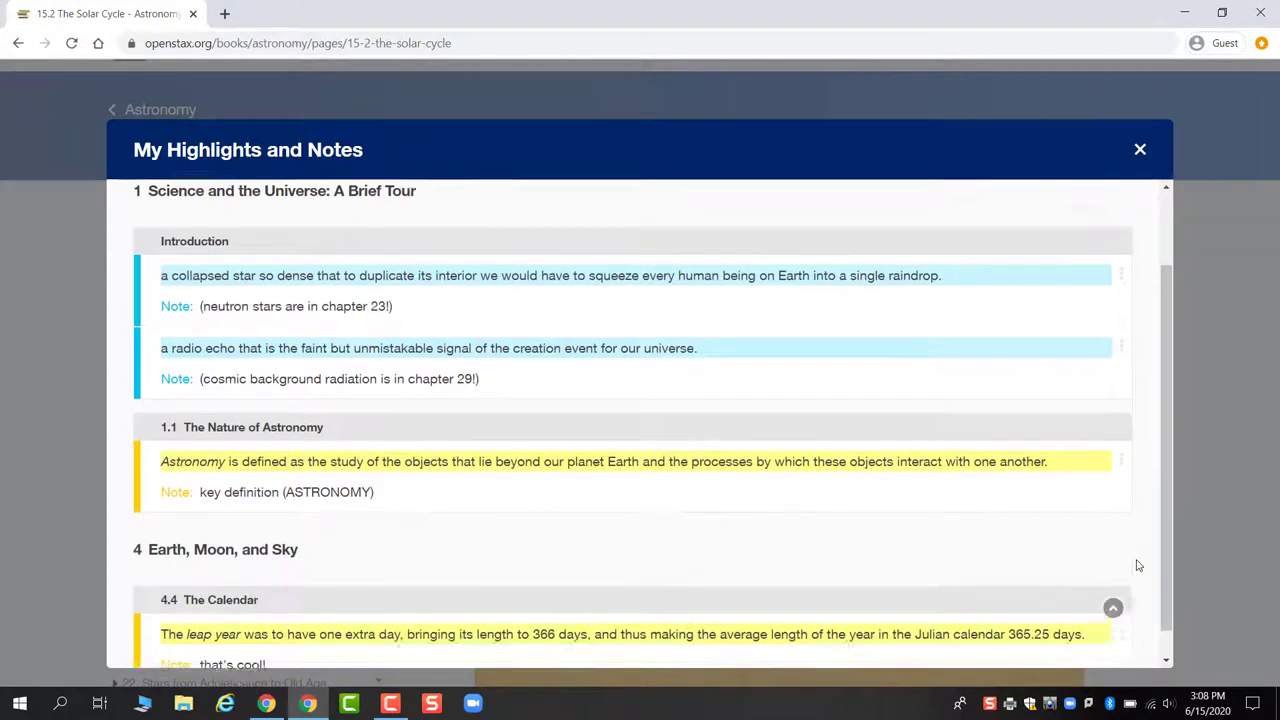
{"action": "scroll", "coordinate": [1137, 566], "scroll_direction": "down", "scroll_amount": 1}
{"action": "scroll", "coordinate": [1137, 566], "scroll_direction": "up", "scroll_amount": 2}
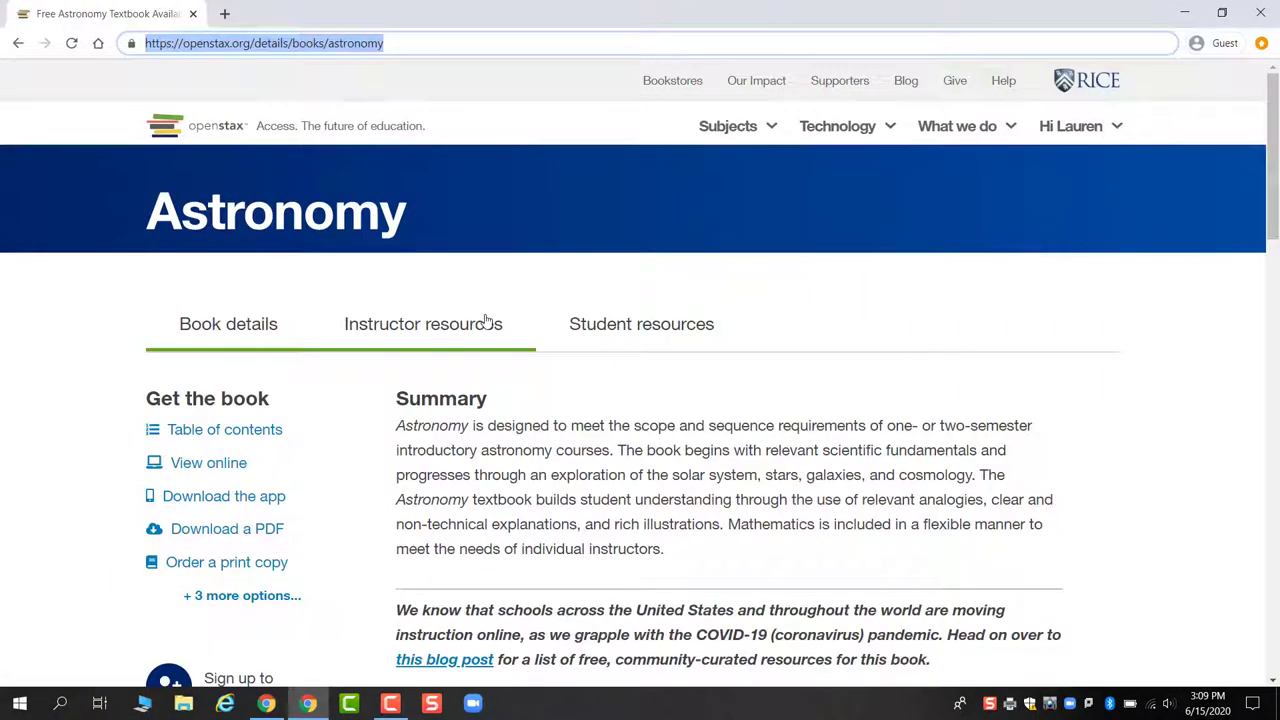
Step: Look at the mobile app download choices for the Astronomy book, close them, and expand the additional ways to get the book
{"action": "left_click", "coordinate": [726, 470]}
{"action": "scroll", "coordinate": [726, 470], "scroll_direction": "down", "scroll_amount": 2}
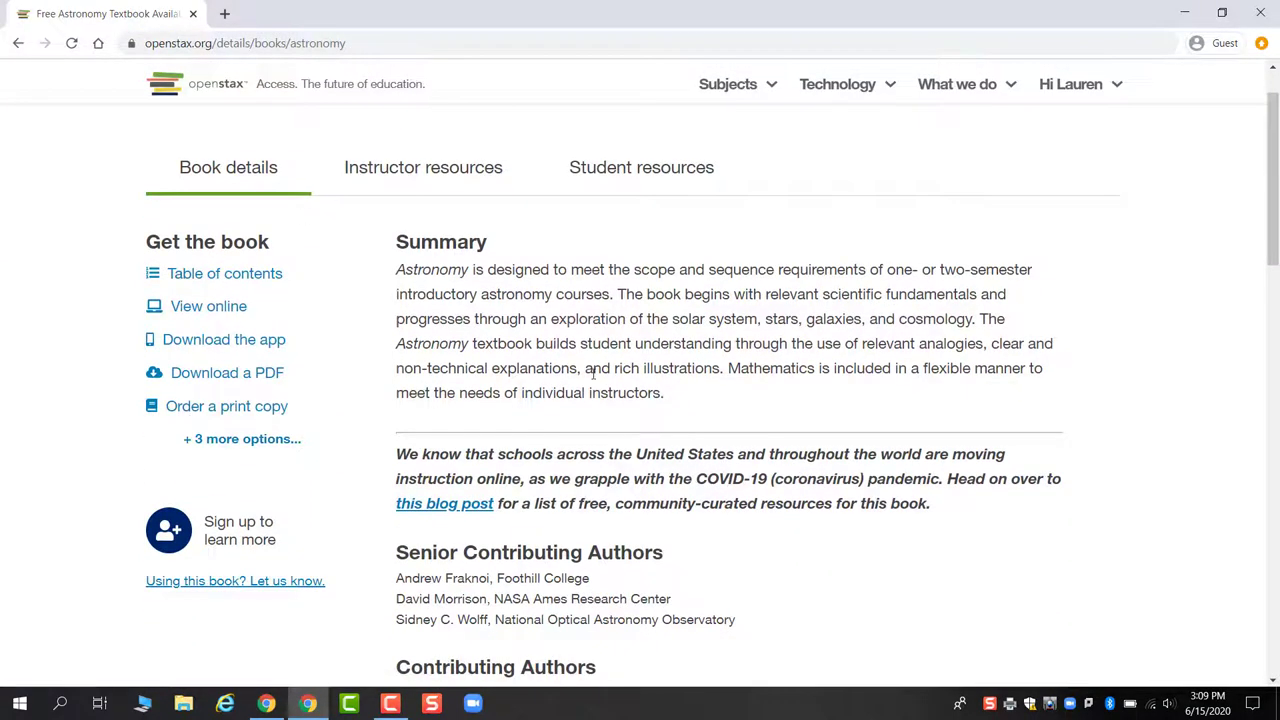
{"action": "scroll", "coordinate": [593, 374], "scroll_direction": "up", "scroll_amount": 2}
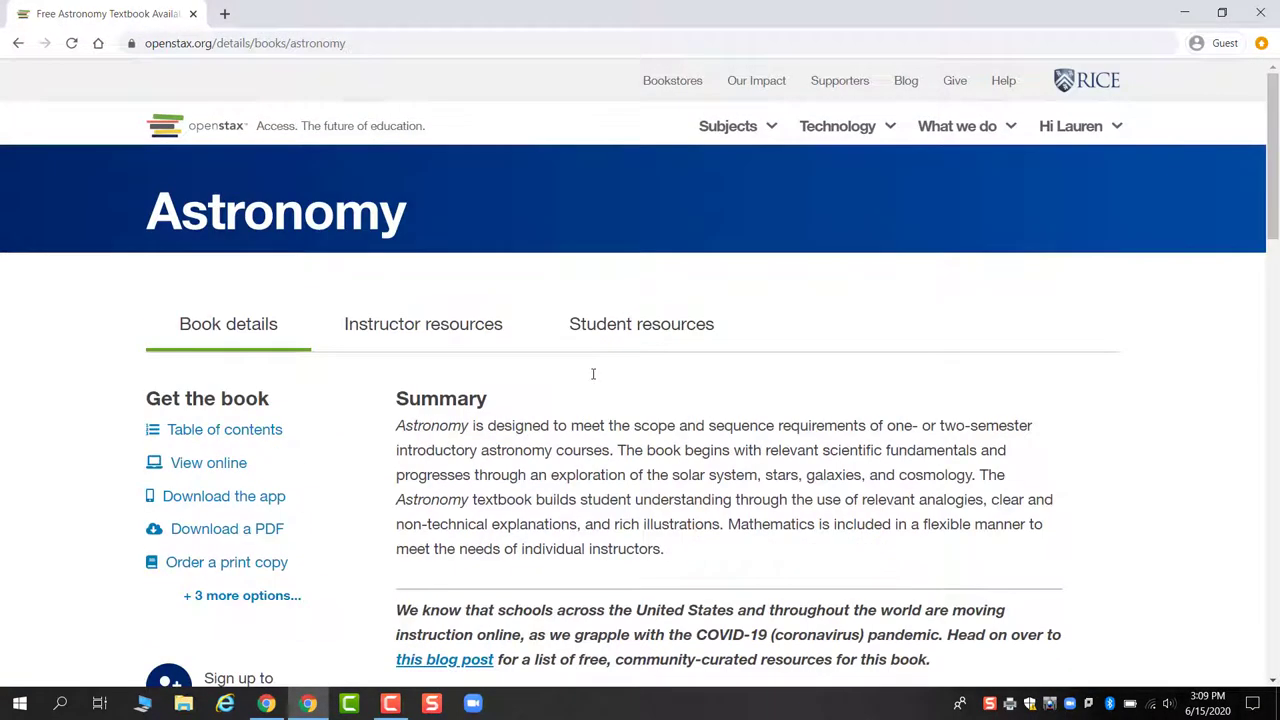
{"action": "left_click", "coordinate": [253, 507]}
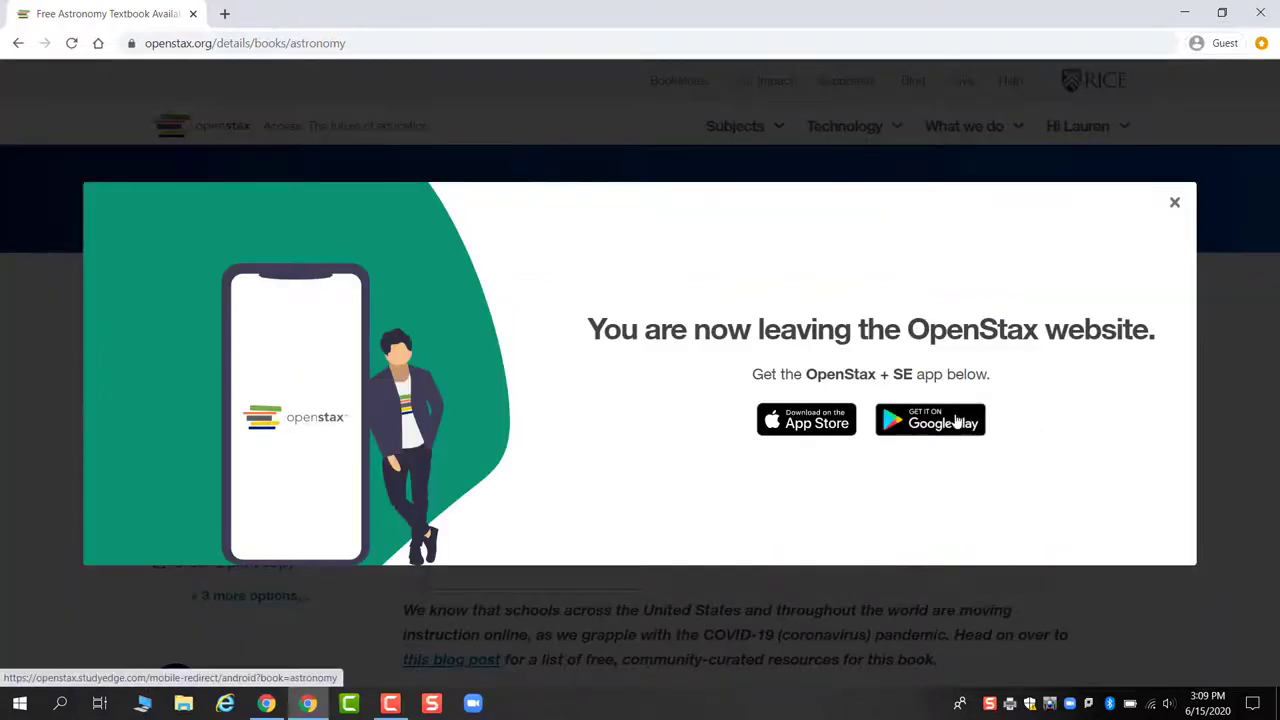
{"action": "left_click", "coordinate": [1175, 204]}
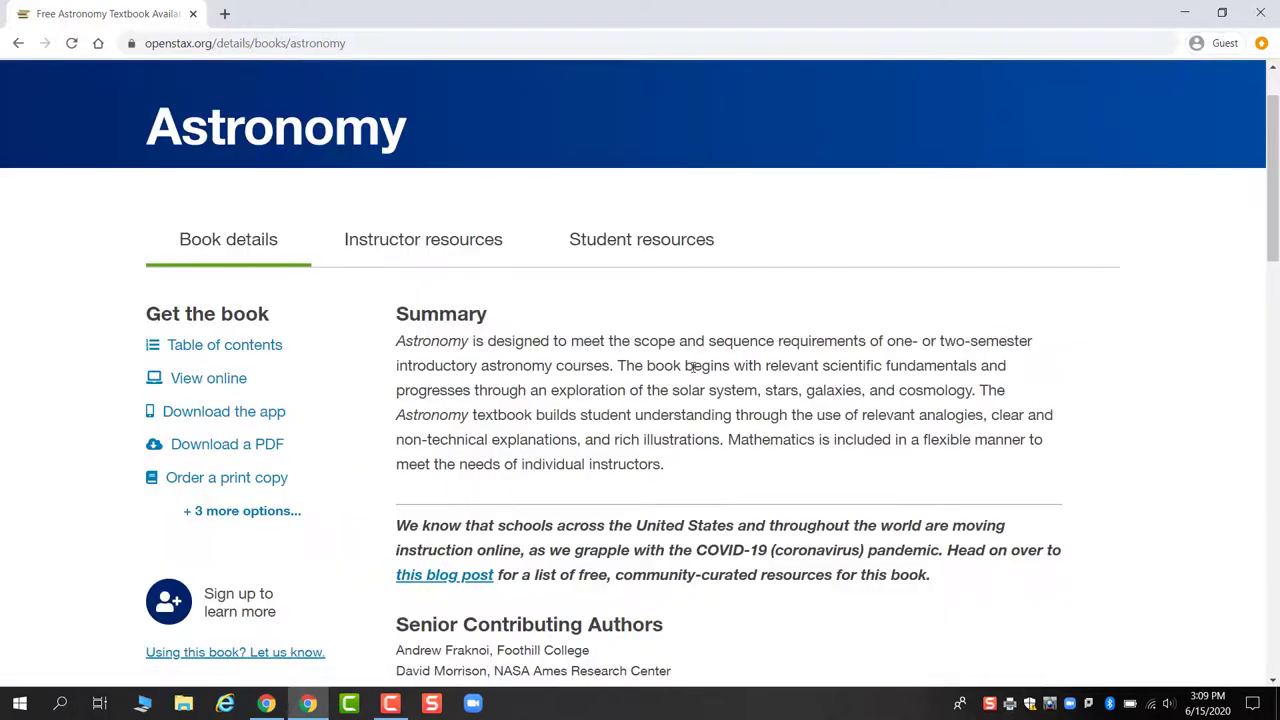
{"action": "scroll", "coordinate": [692, 367], "scroll_direction": "up", "scroll_amount": 1}
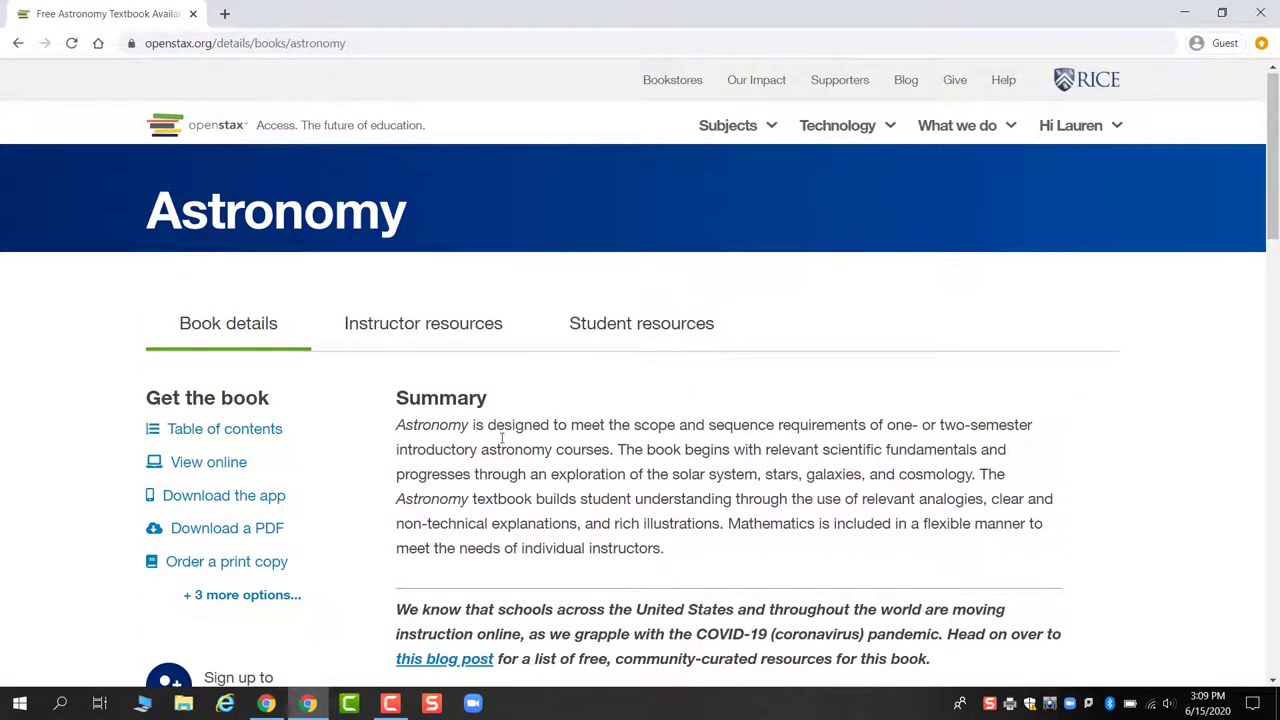
{"action": "left_click", "coordinate": [250, 595]}
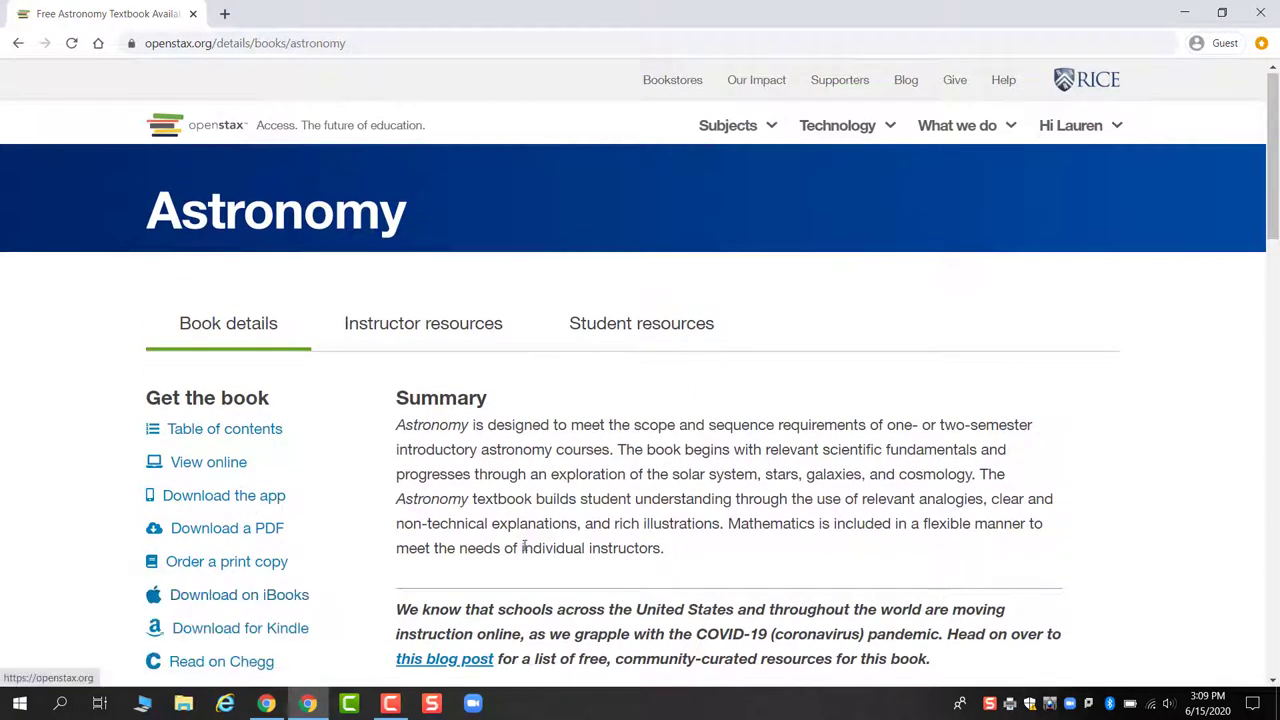
Step: Log out of the OpenStax account and open the online version of the Astronomy book
{"action": "mouse_move", "coordinate": [1108, 134]}
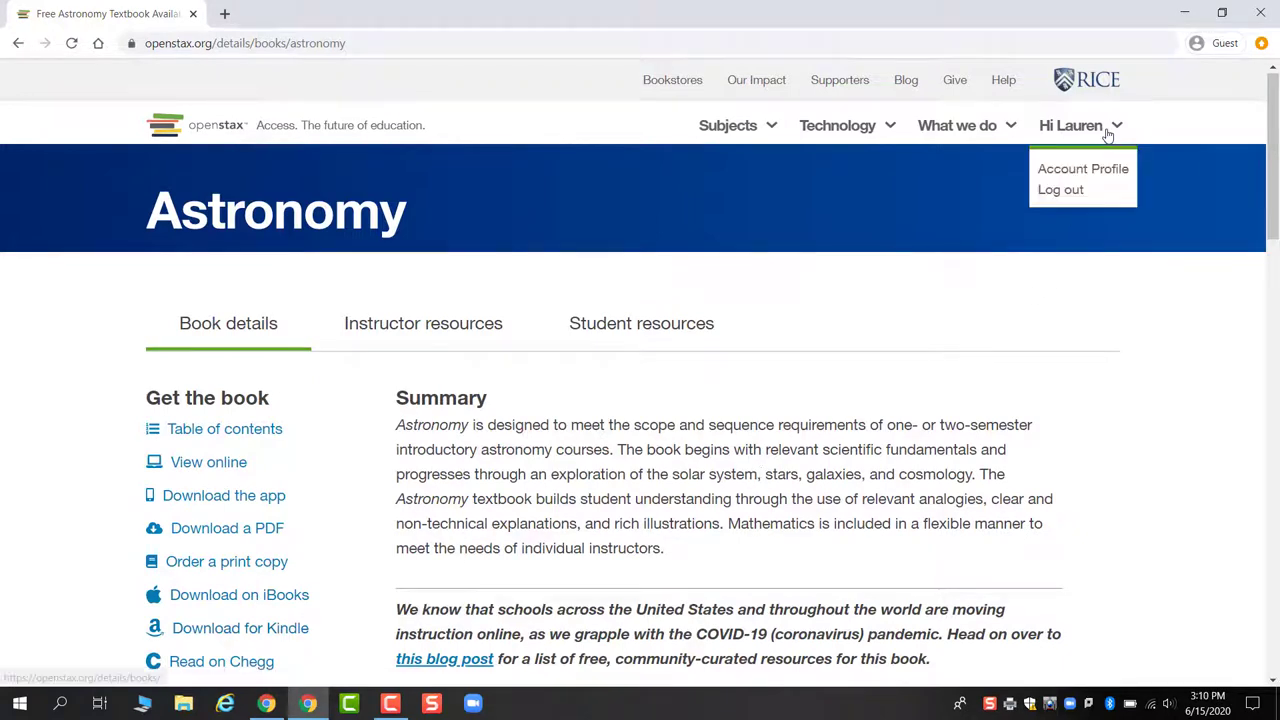
{"action": "left_click", "coordinate": [1060, 187]}
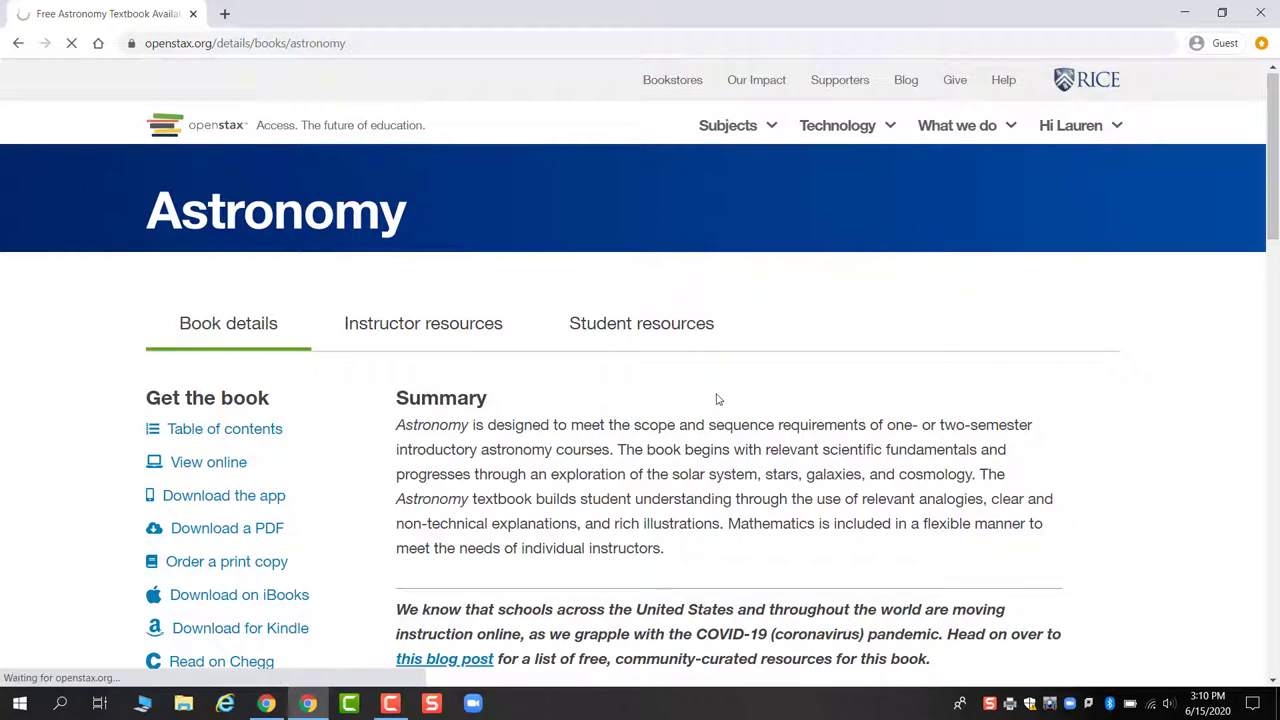
{"action": "scroll", "coordinate": [519, 400], "scroll_direction": "down", "scroll_amount": 1}
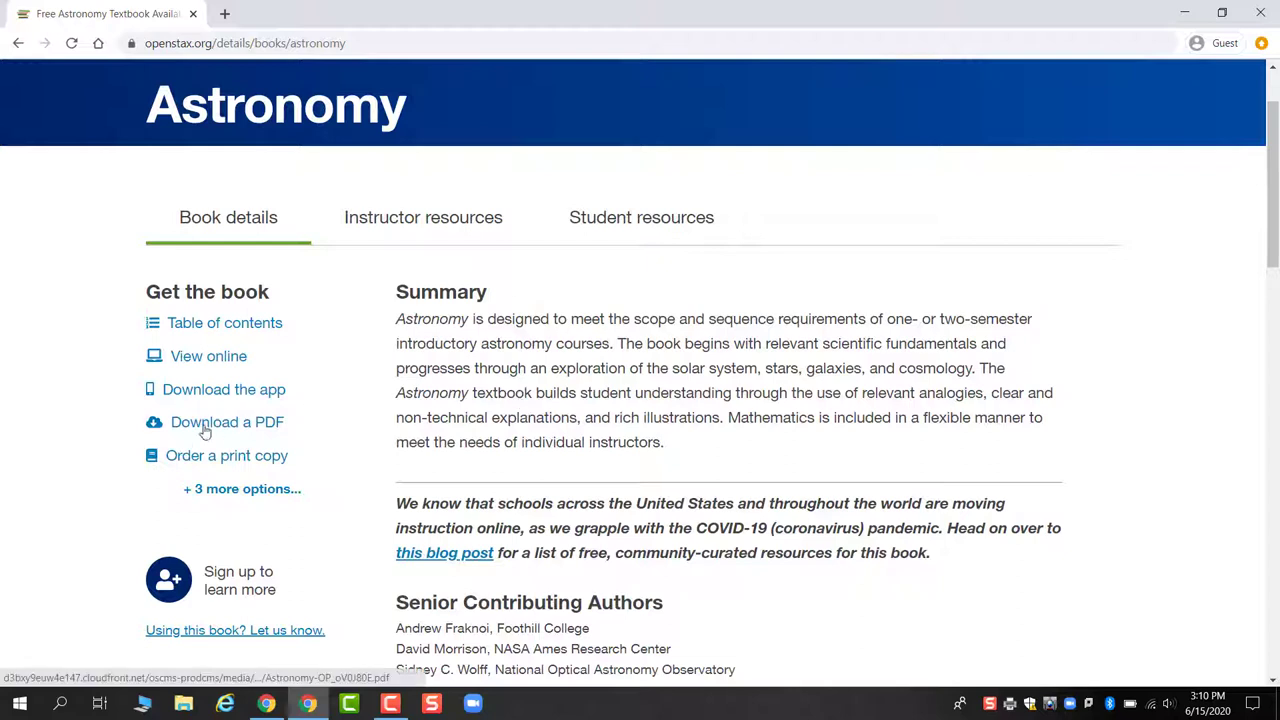
{"action": "left_click", "coordinate": [210, 356]}
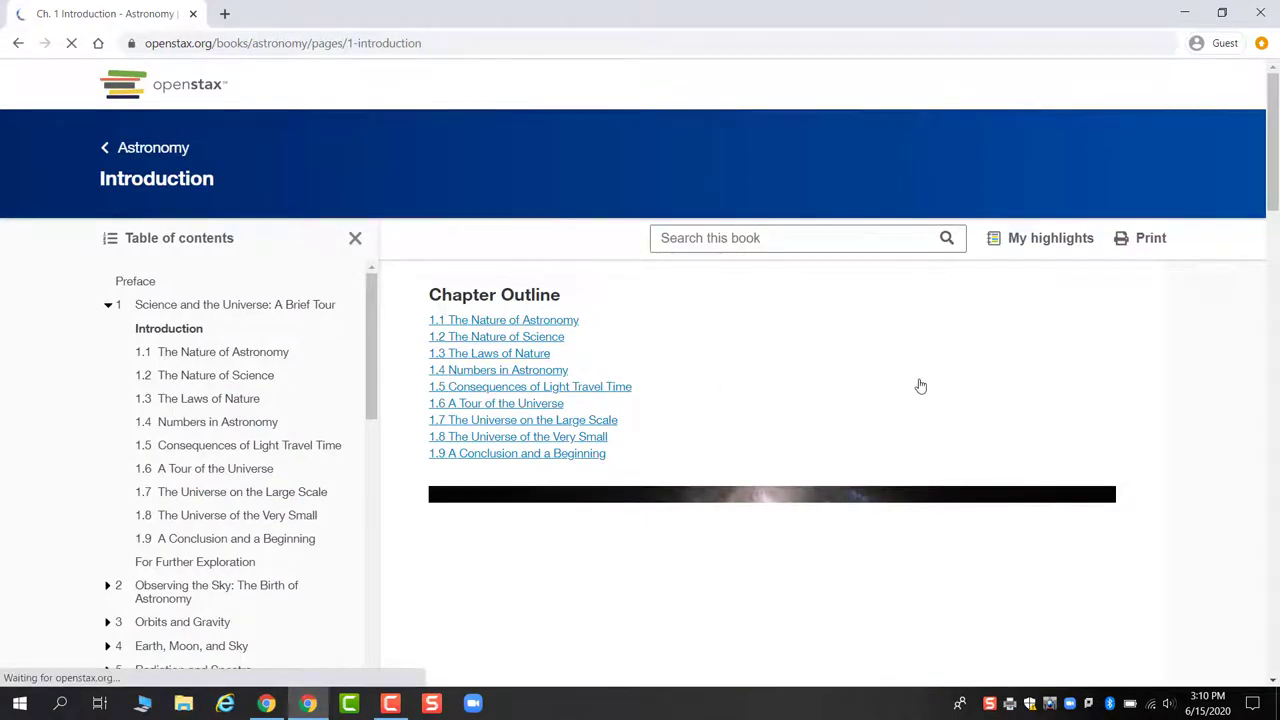
Step: Check the highlights and notes window while logged out, close it, and return to the Astronomy book details page
{"action": "left_click", "coordinate": [1055, 238]}
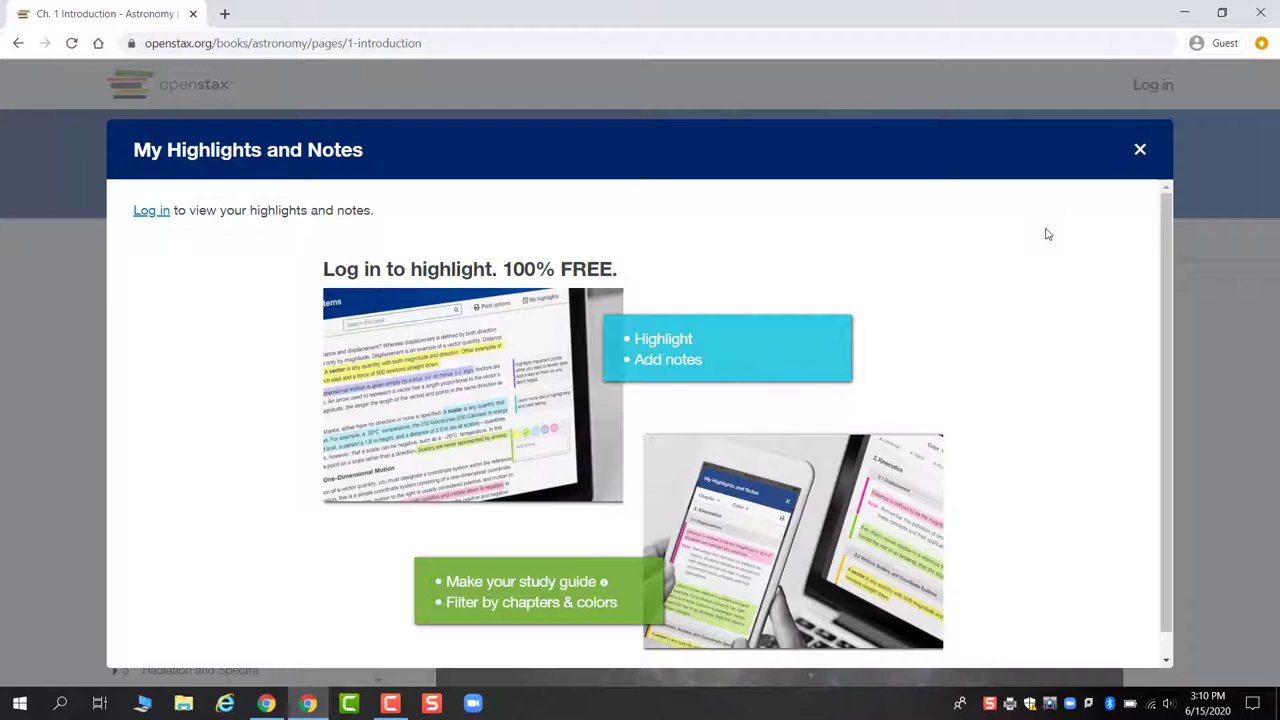
{"action": "scroll", "coordinate": [1060, 331], "scroll_direction": "down", "scroll_amount": 1}
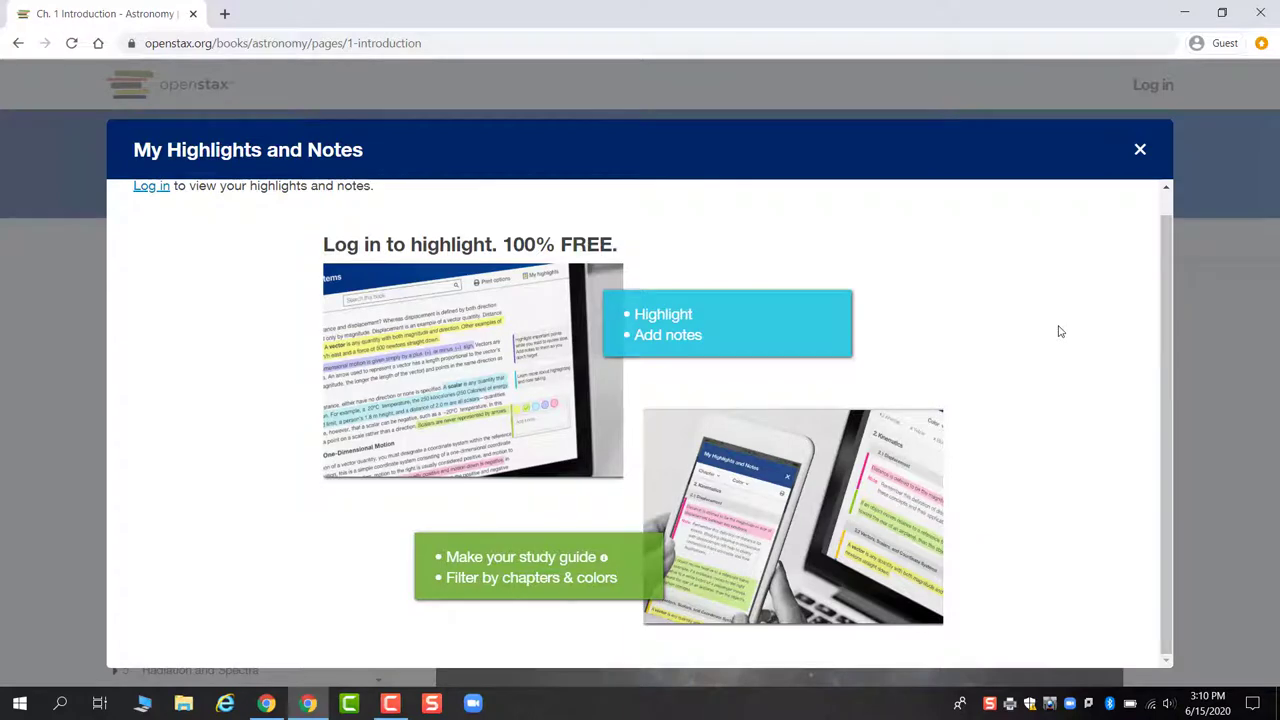
{"action": "left_click", "coordinate": [1140, 150]}
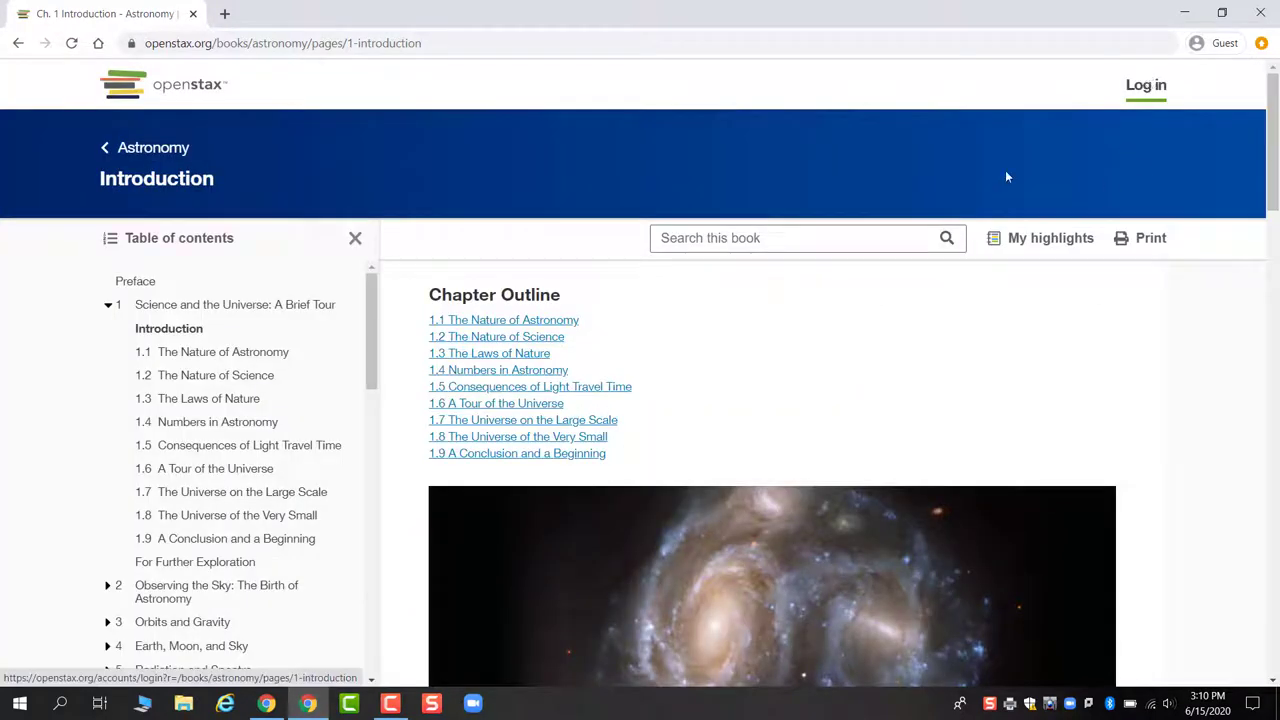
{"action": "left_click", "coordinate": [153, 148]}
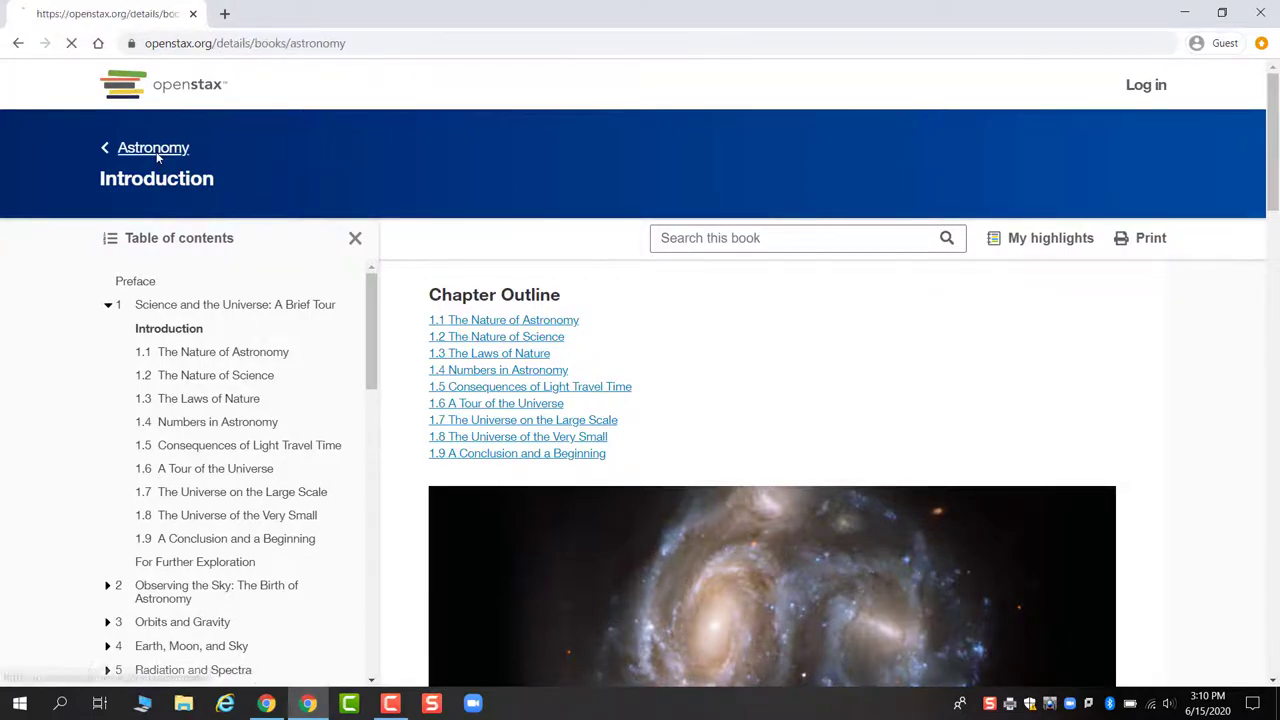